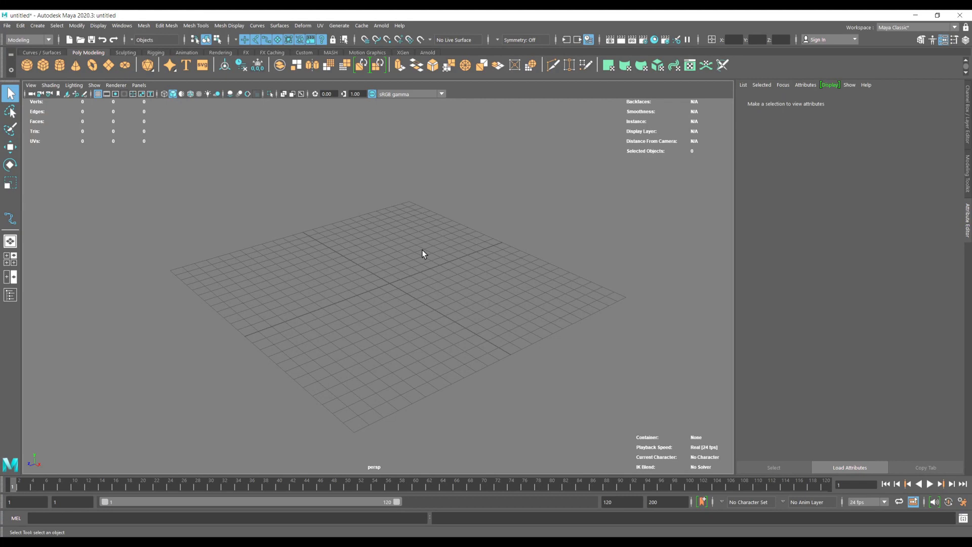
- Create a polygon cube, scale it up and flatten it along X into a wall slab, and raise it about 4.9 cm along Y
click(44, 69)
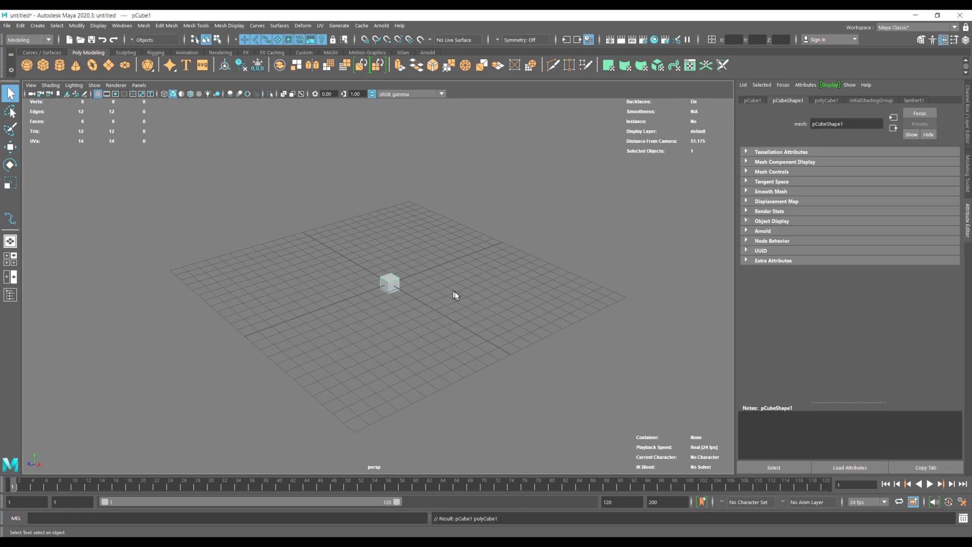
key(r)
drag(390, 283, 495, 280)
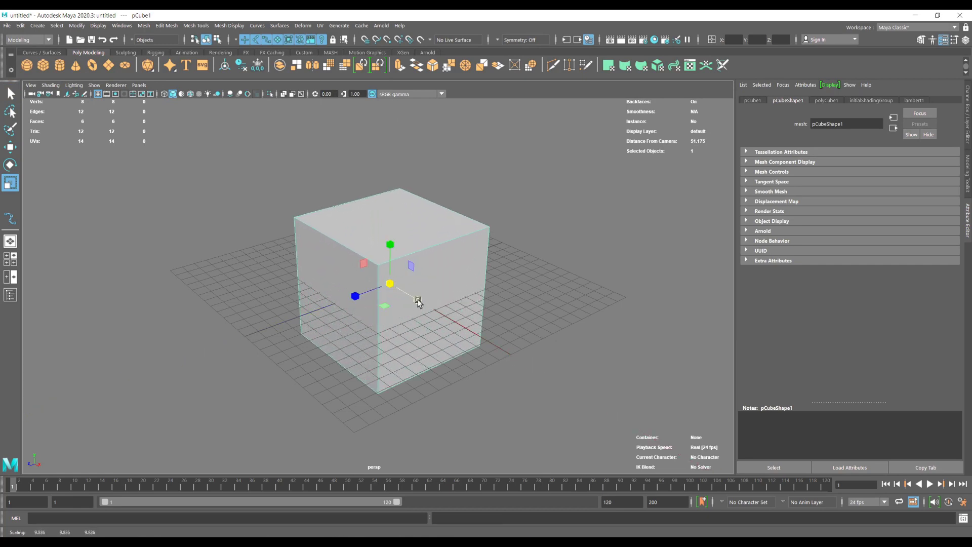
drag(417, 298, 391, 286)
key(w)
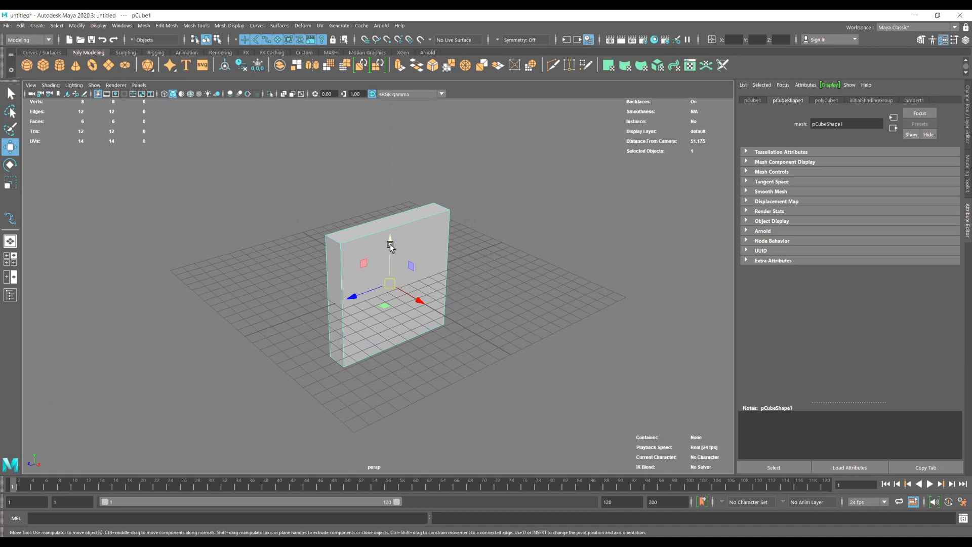
drag(390, 243, 390, 178)
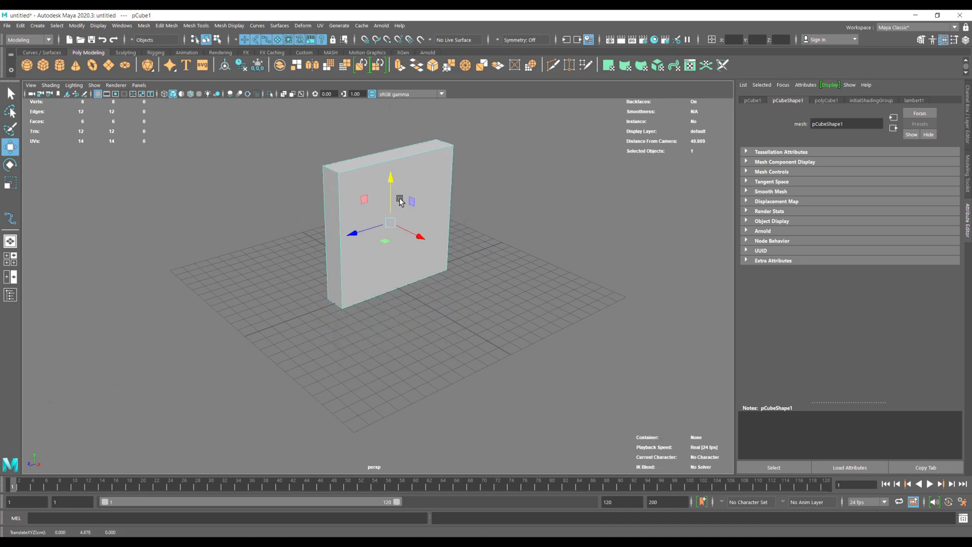
- Make the wall slab the live surface
scroll(404, 207, up, 5)
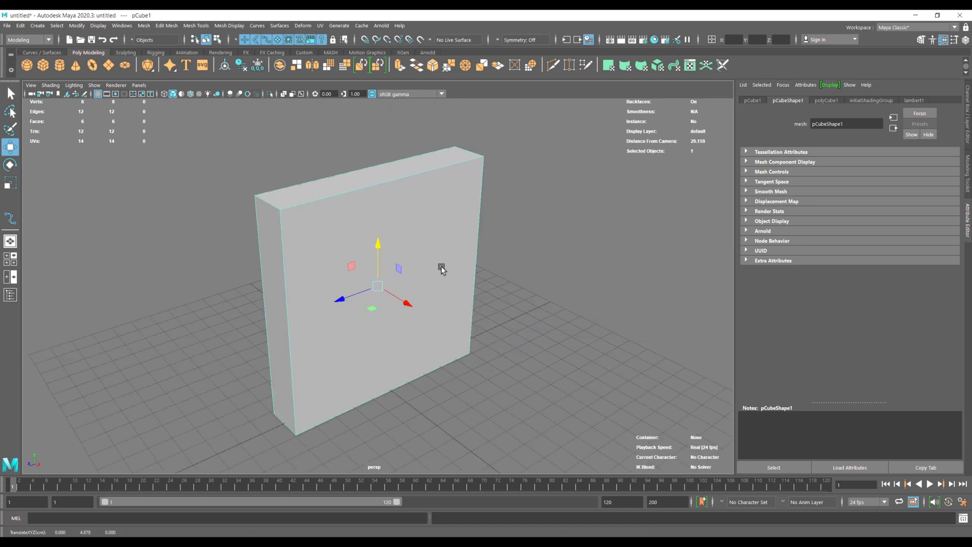
scroll(428, 267, down, 5)
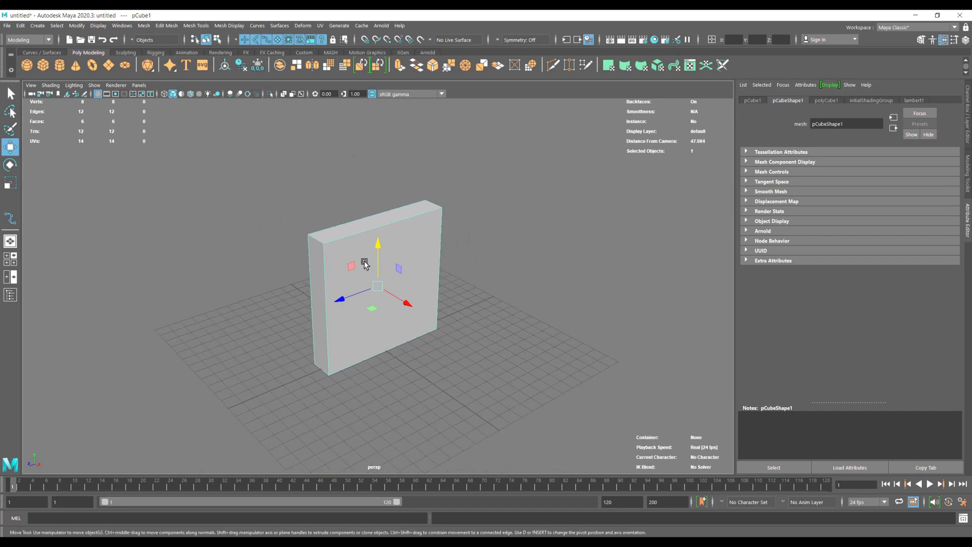
alt+drag(373, 239, 375, 244)
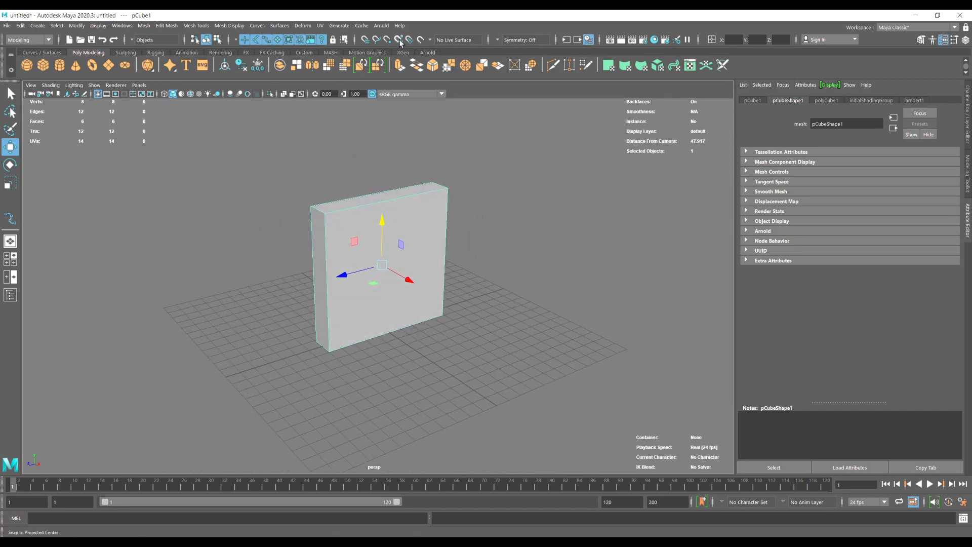
click(421, 40)
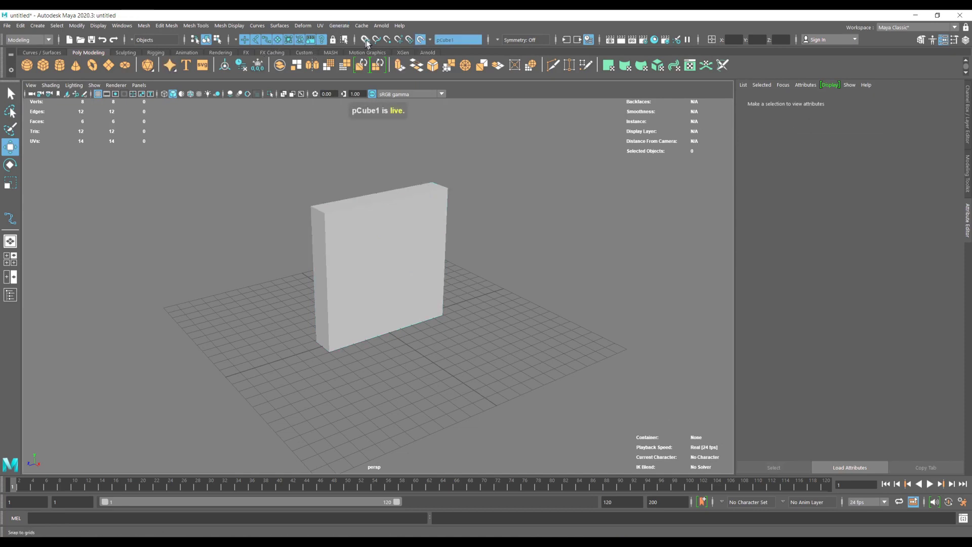
- Load the ivy.mel brush from the PlantsMesh folder of the Paint Effects examples and close the Content Browser
click(342, 28)
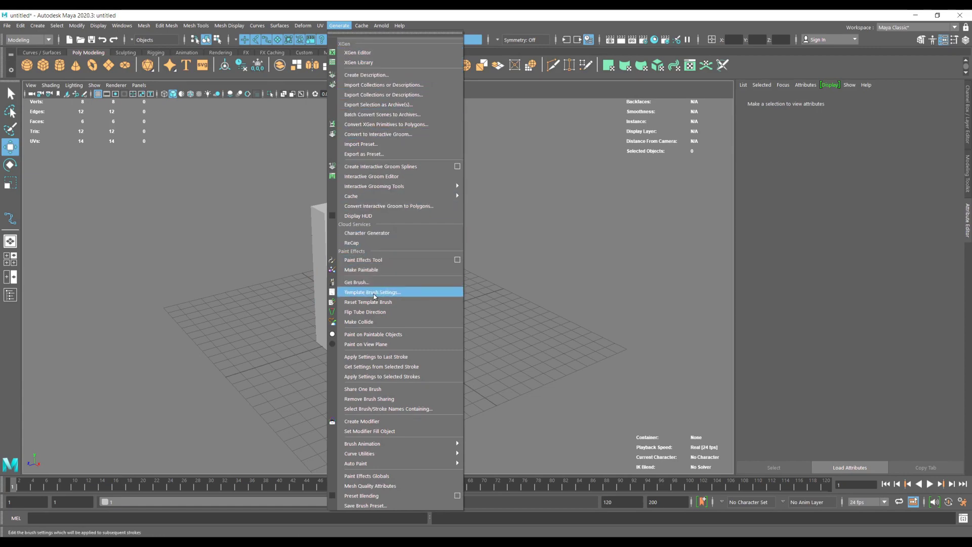
click(361, 282)
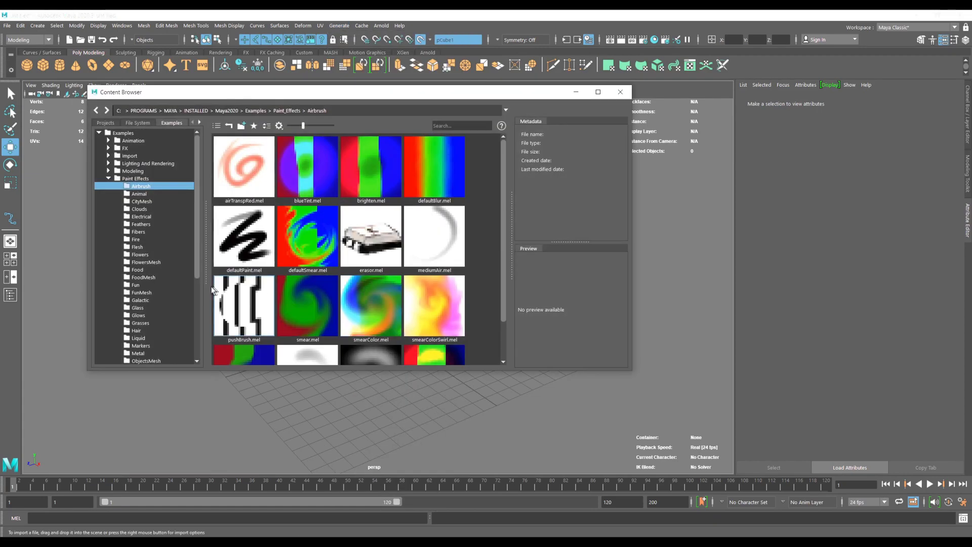
drag(195, 271, 196, 296)
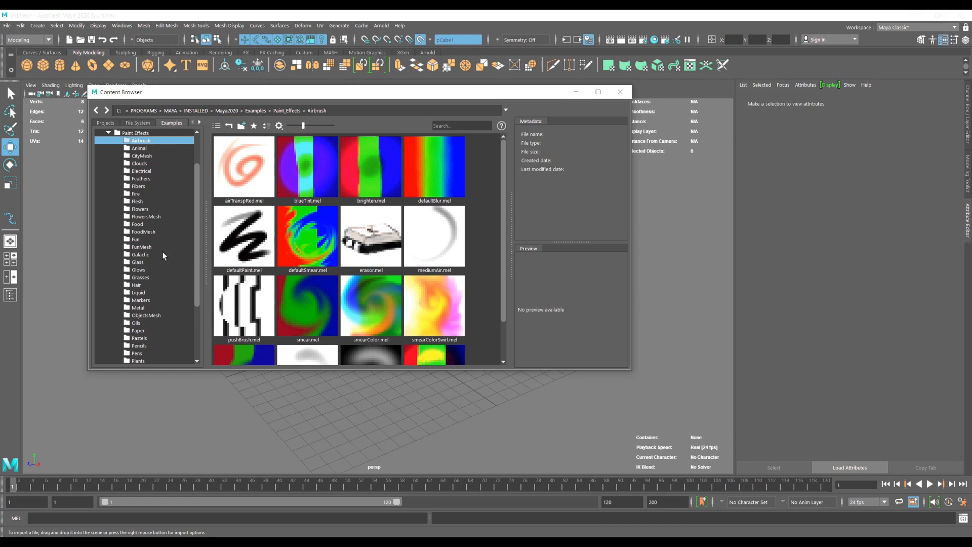
click(146, 360)
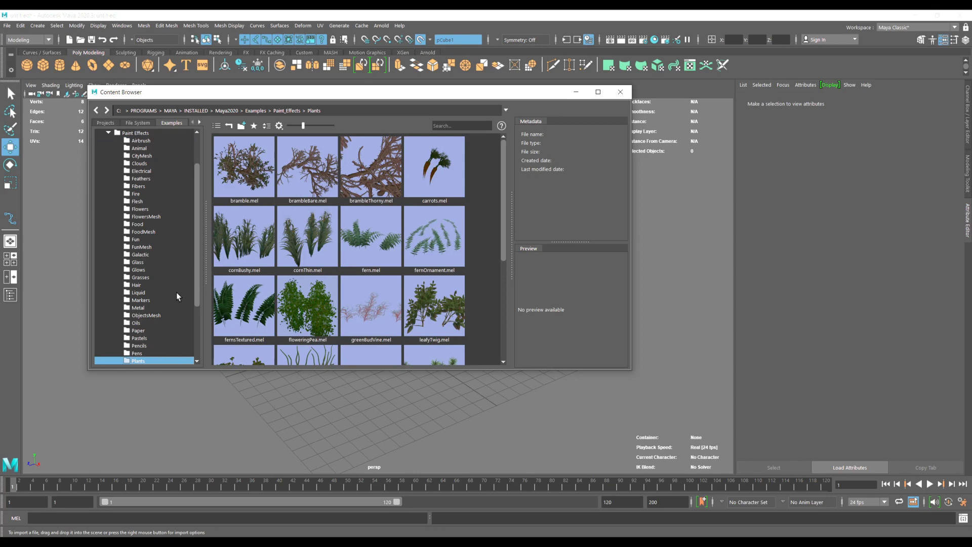
scroll(198, 278, down, 1)
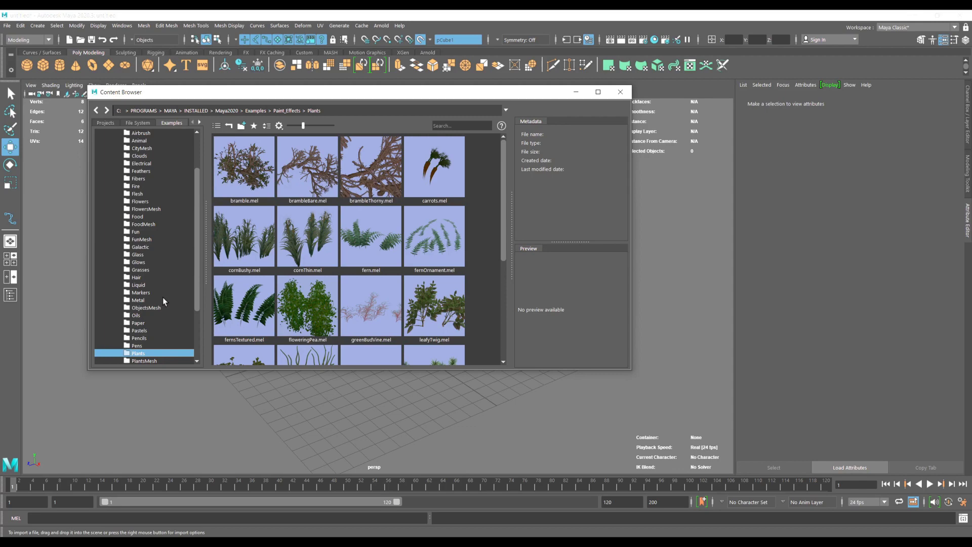
click(147, 360)
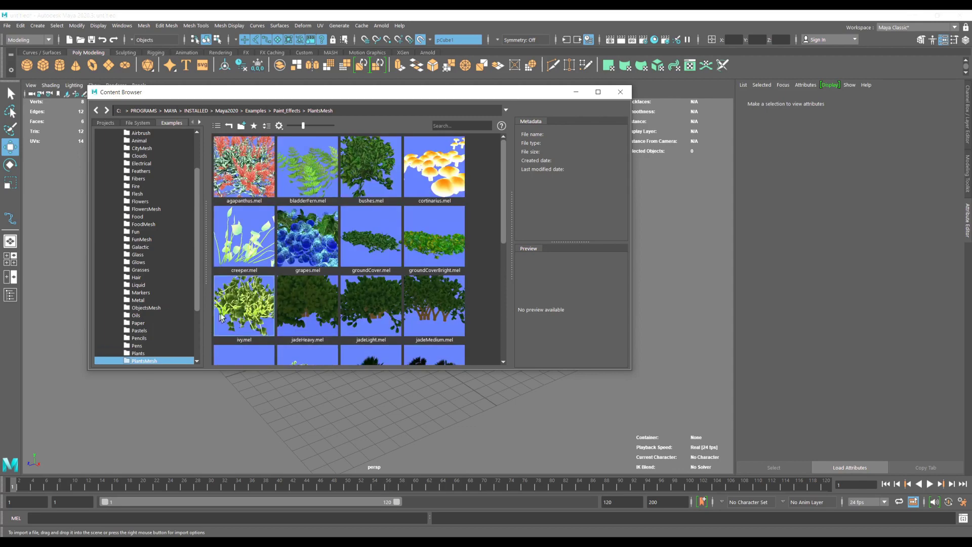
click(245, 300)
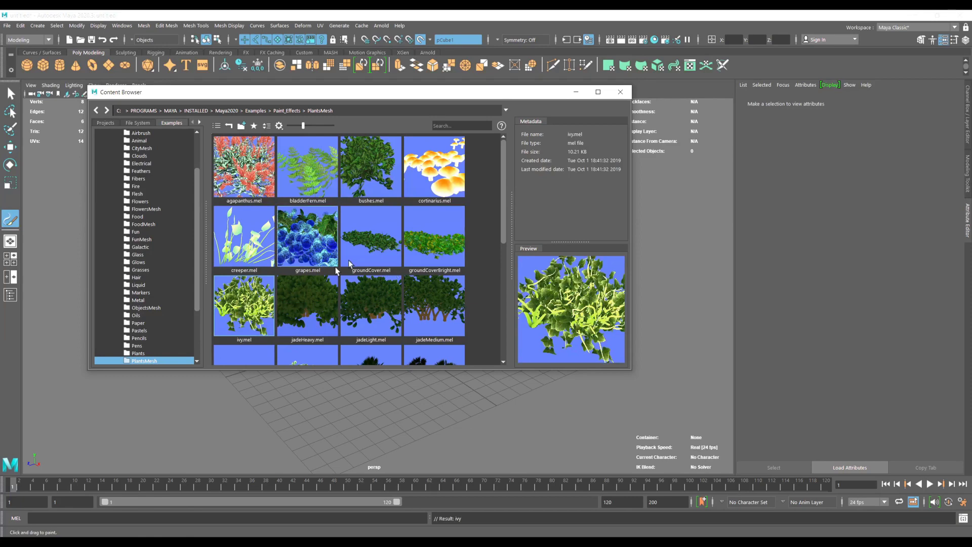
click(620, 92)
- Try to paint an ivy stroke directly across the wall's front face and undo it
alt+middle_drag(356, 231, 374, 235)
alt+drag(396, 236, 389, 233)
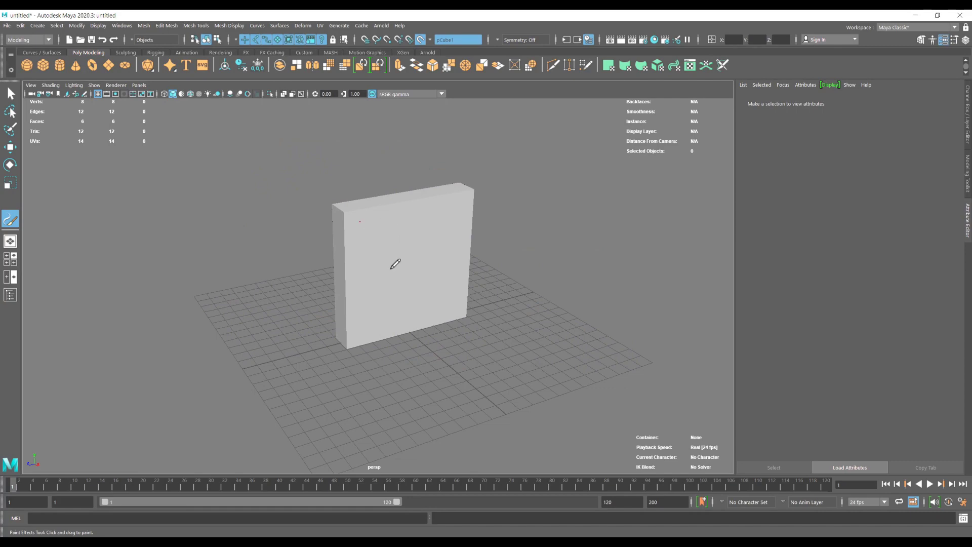
mouse_move(429, 276)
mouse_down()
mouse_move(445, 277)
mouse_move(348, 242)
mouse_move(315, 243)
mouse_move(355, 258)
mouse_up()
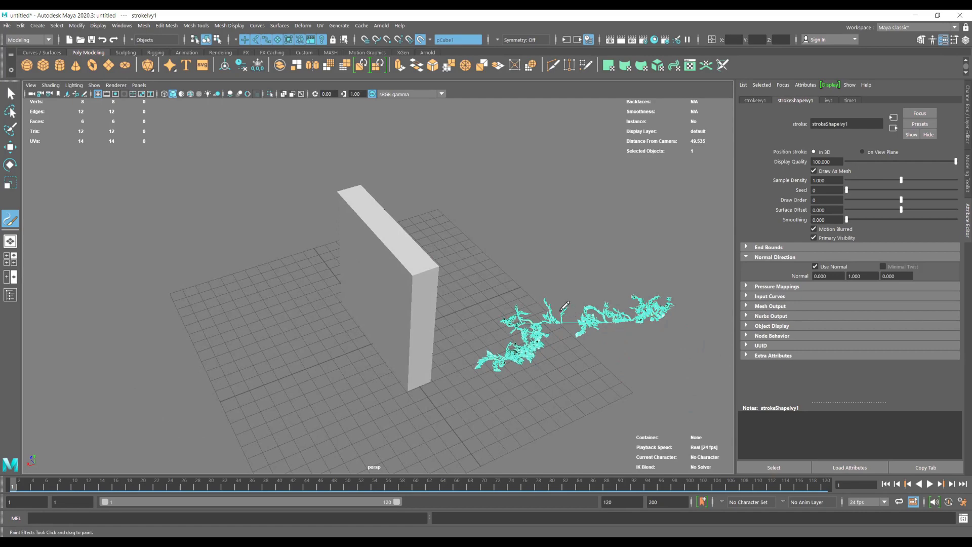
key(ctrl+z)
mouse_move(562, 299)
alt+mouse_down()
mouse_move(369, 260)
mouse_move(424, 253)
mouse_move(400, 248)
alt+mouse_up()
- Draw a nine-point EP curve on the wall's front face, sweeping from the upper left corner down to the bottom edge
click(52, 52)
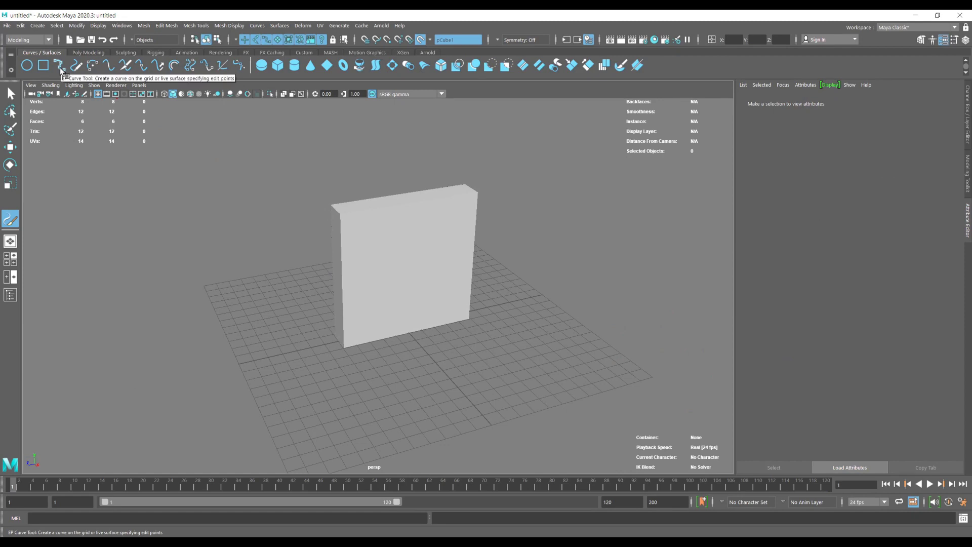
click(59, 67)
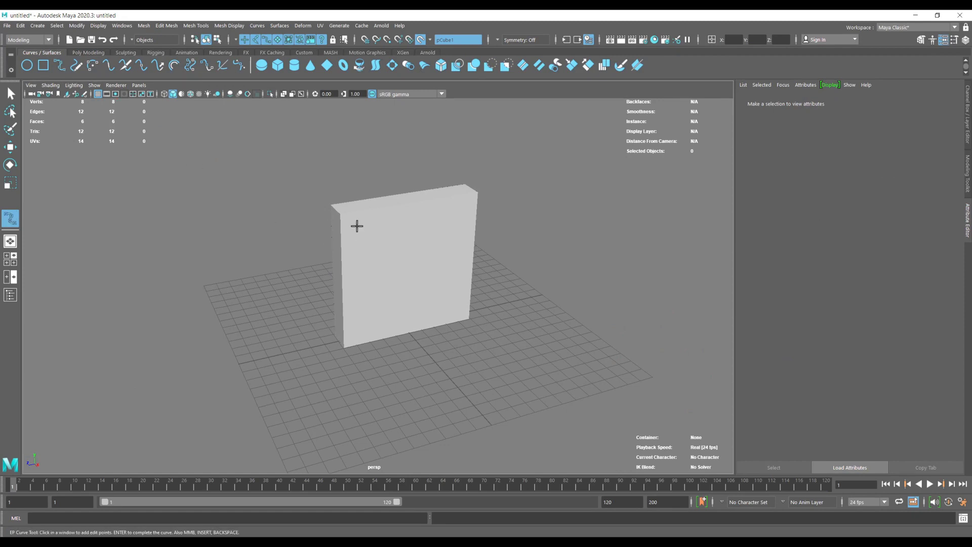
click(350, 212)
click(359, 227)
click(388, 236)
click(404, 241)
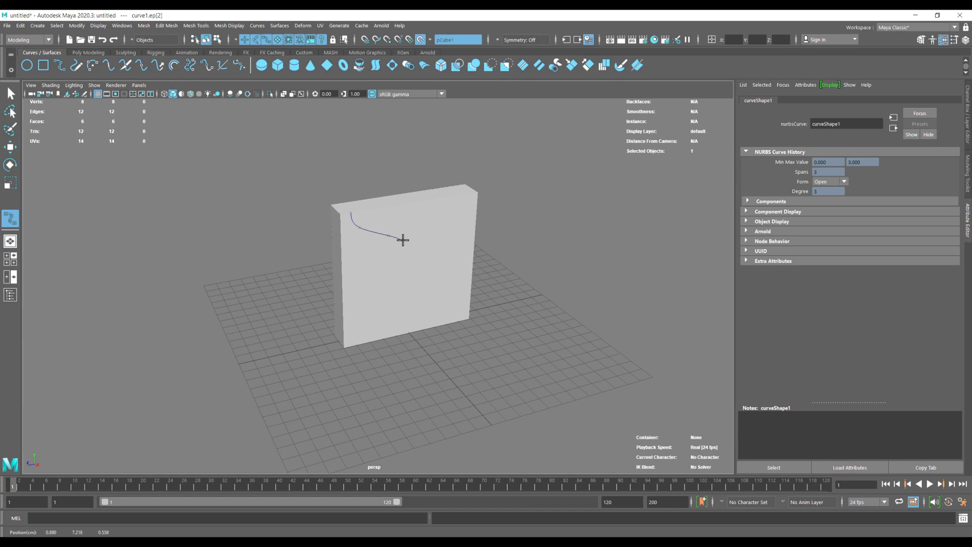
click(416, 262)
click(418, 276)
click(413, 296)
click(401, 316)
click(390, 336)
alt+drag(416, 316, 425, 239)
scroll(347, 238, up, 2)
key(w)
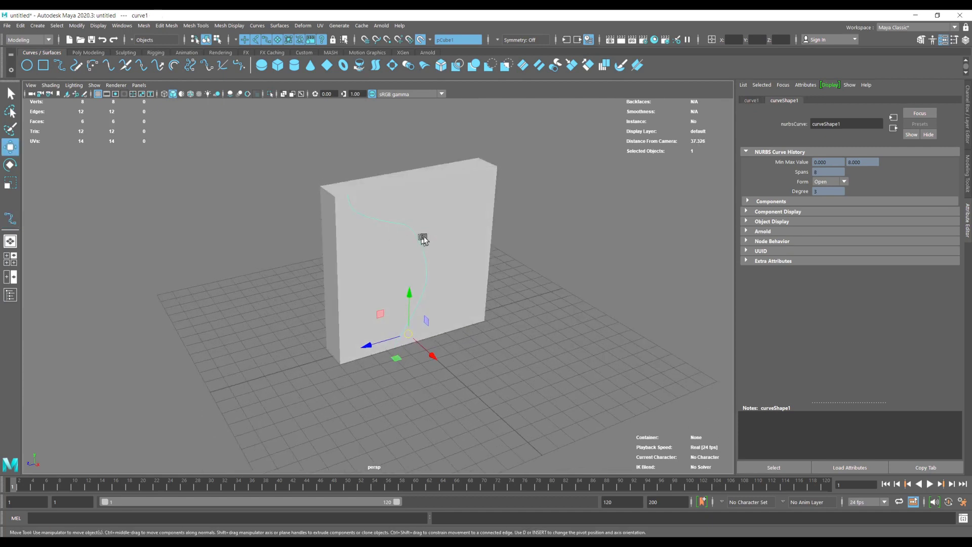
- Attach the ivy brush to the curve on the wall and clear the selection
click(344, 28)
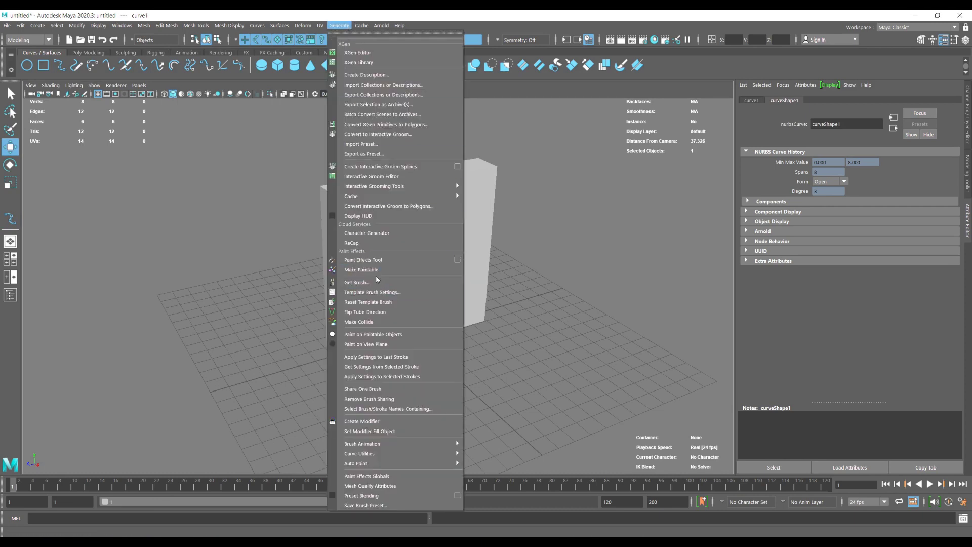
mouse_move(382, 457)
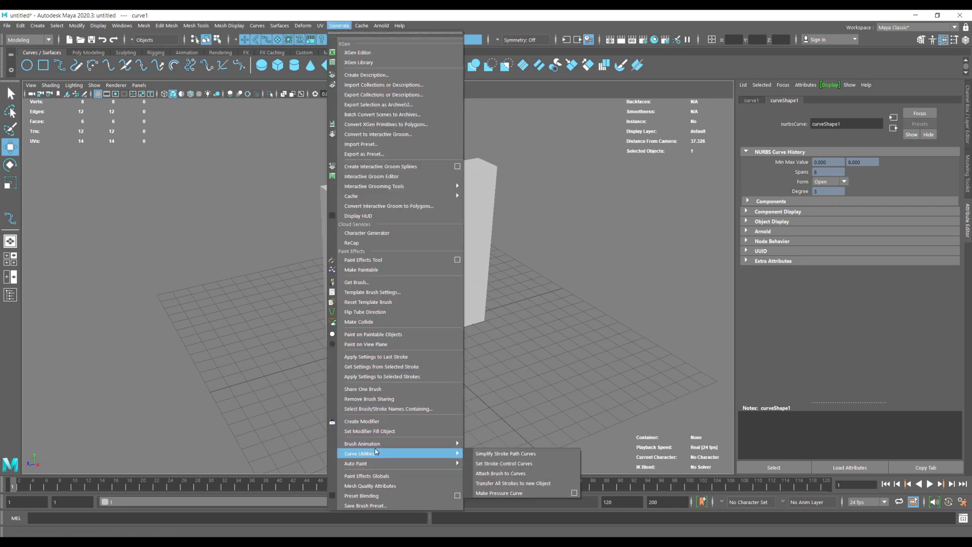
click(504, 474)
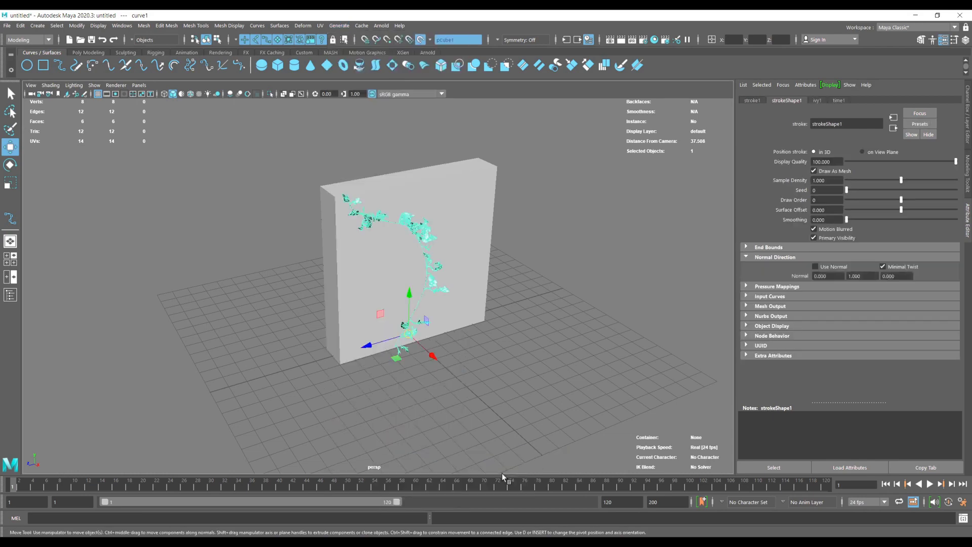
scroll(514, 307, up, 5)
alt+drag(480, 251, 434, 267)
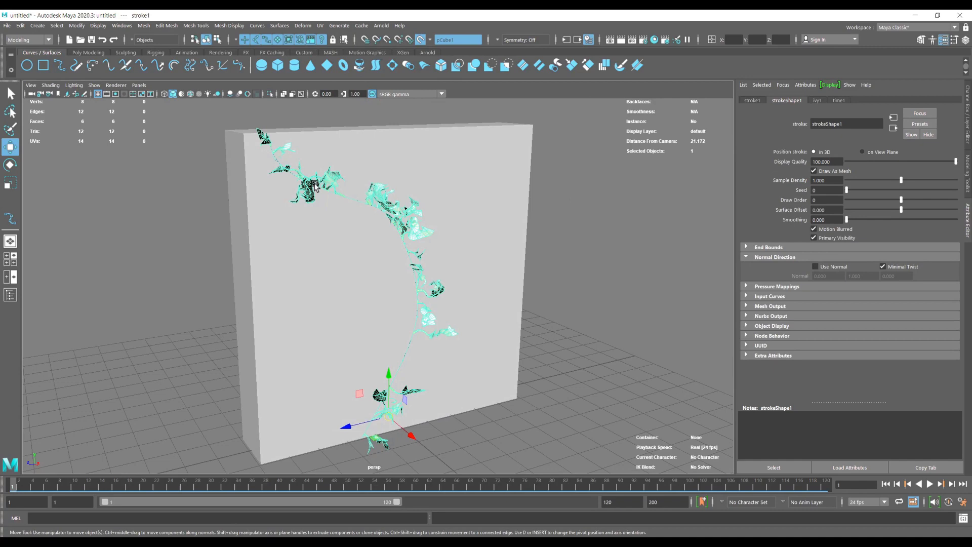
click(576, 276)
mouse_move(495, 272)
alt+mouse_down()
mouse_move(483, 278)
mouse_move(494, 272)
alt+mouse_up()
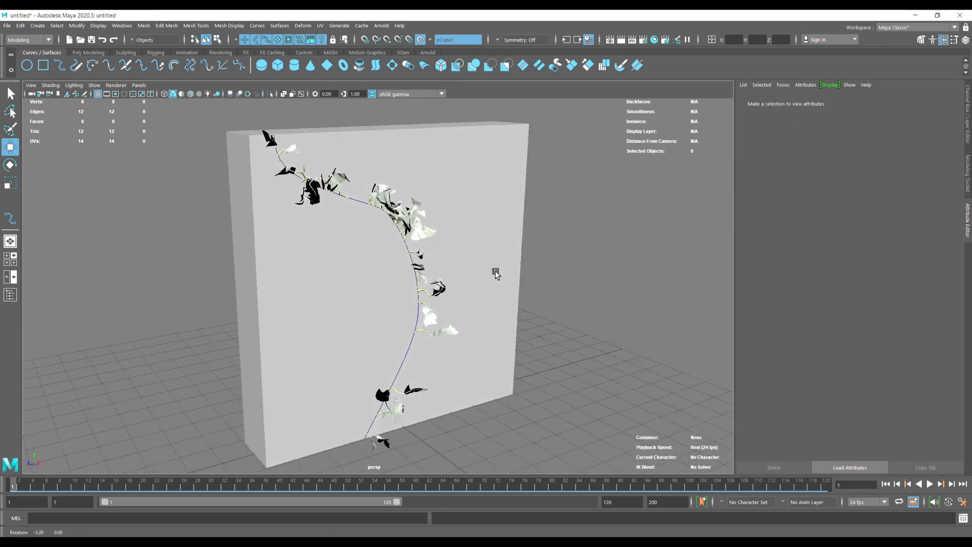
- Set the ivy stroke's Sample Density to 2 and enable Use Normal
click(412, 247)
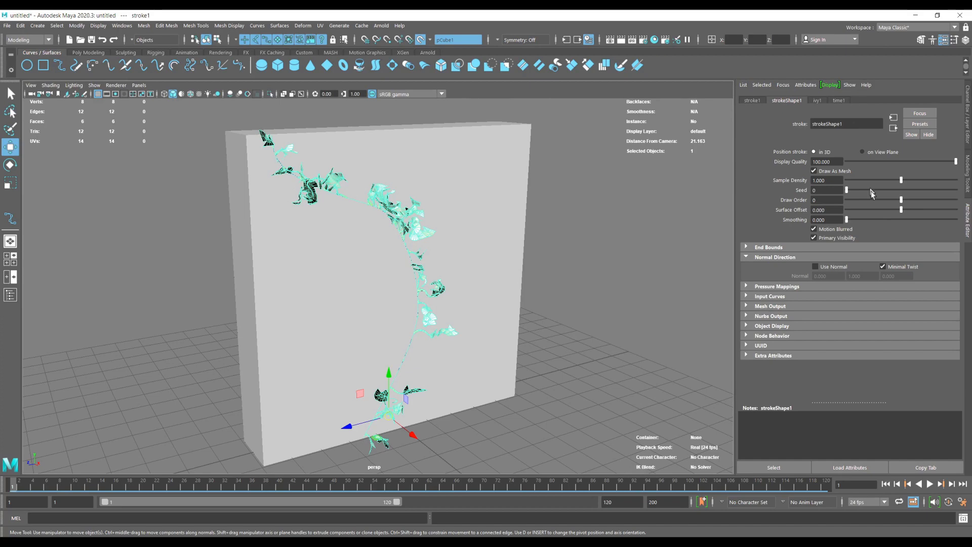
drag(902, 180, 959, 181)
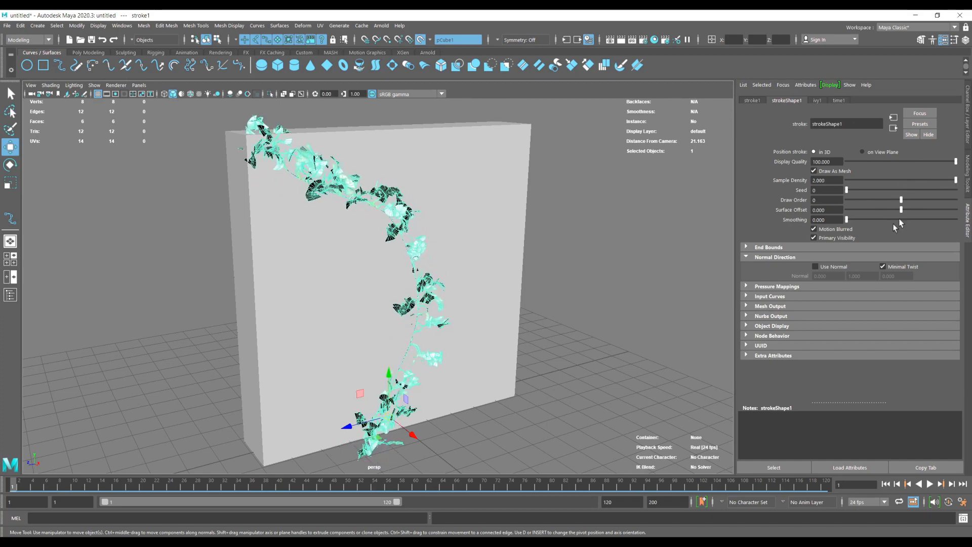
click(831, 267)
mouse_move(623, 245)
alt+mouse_down()
mouse_move(636, 227)
mouse_move(634, 235)
alt+mouse_up()
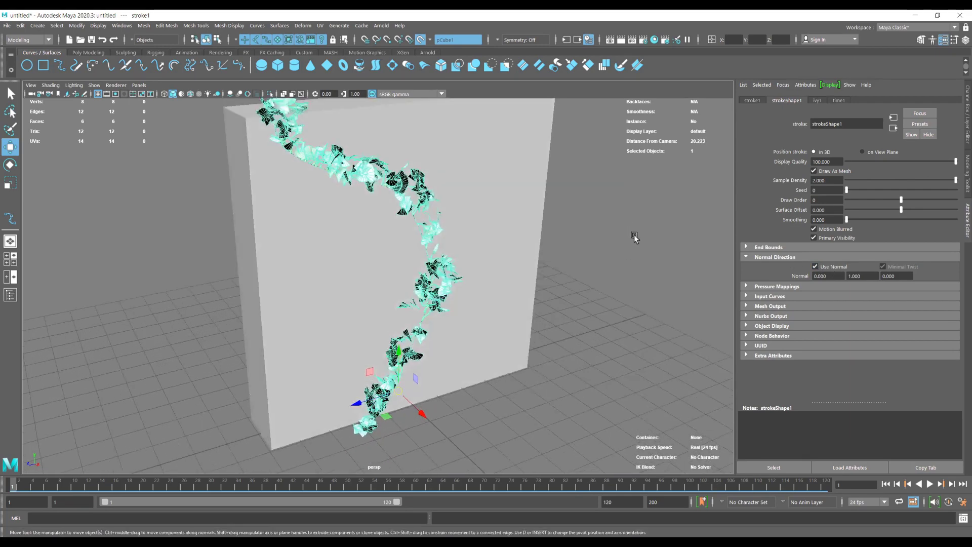
- Set the ivy brush's Global Scale to 0.625
click(819, 100)
scroll(853, 237, down, 10)
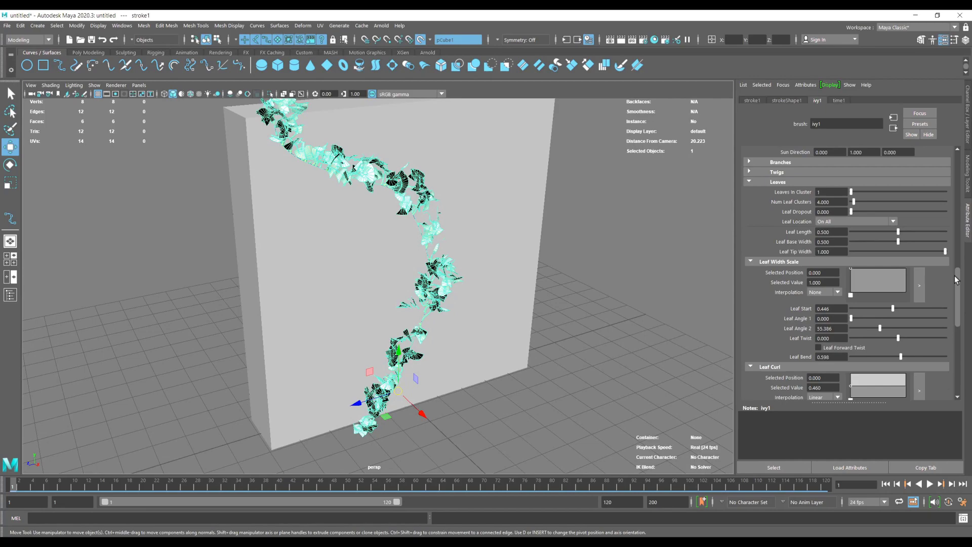
drag(956, 280, 958, 159)
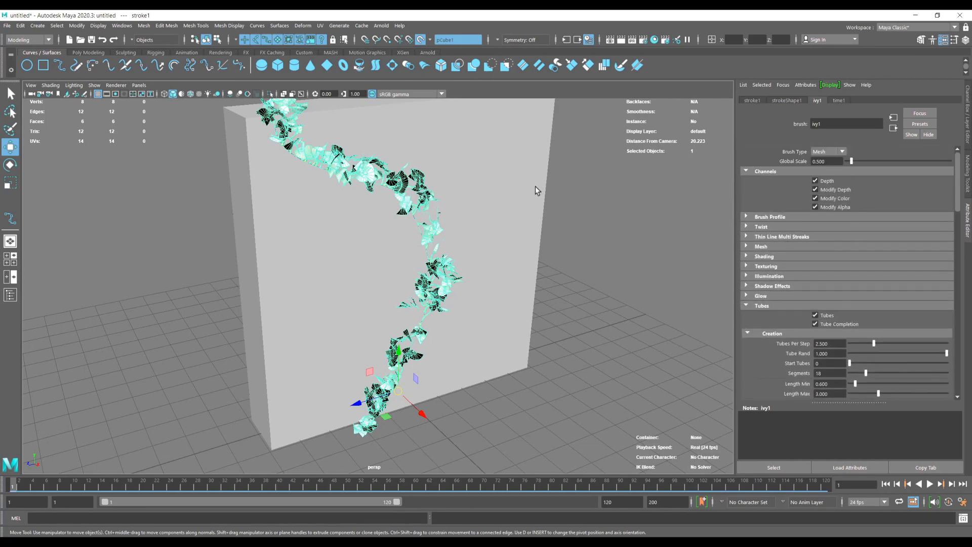
alt+drag(535, 187, 531, 195)
drag(854, 162, 853, 165)
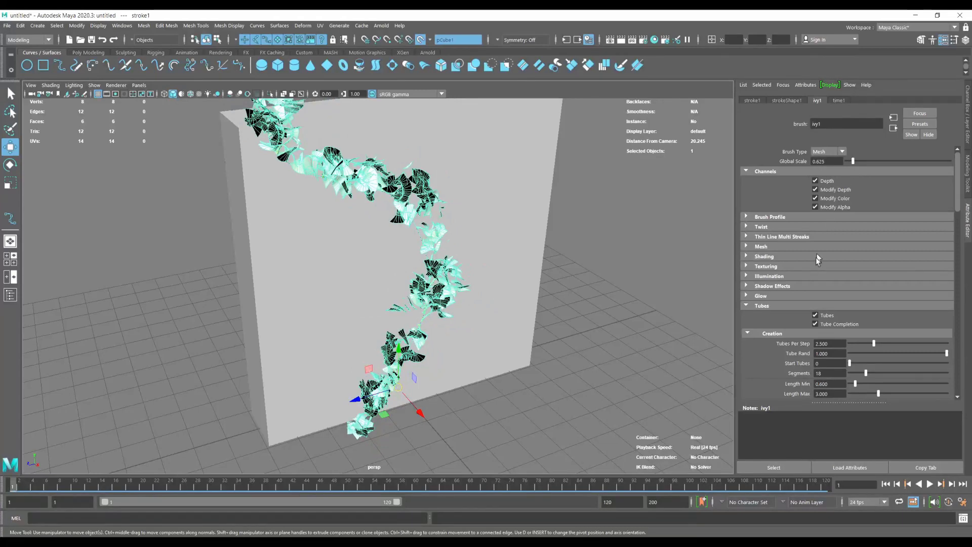
- Reduce the Tube Sections in the ivy brush's Mesh settings to 3
click(761, 247)
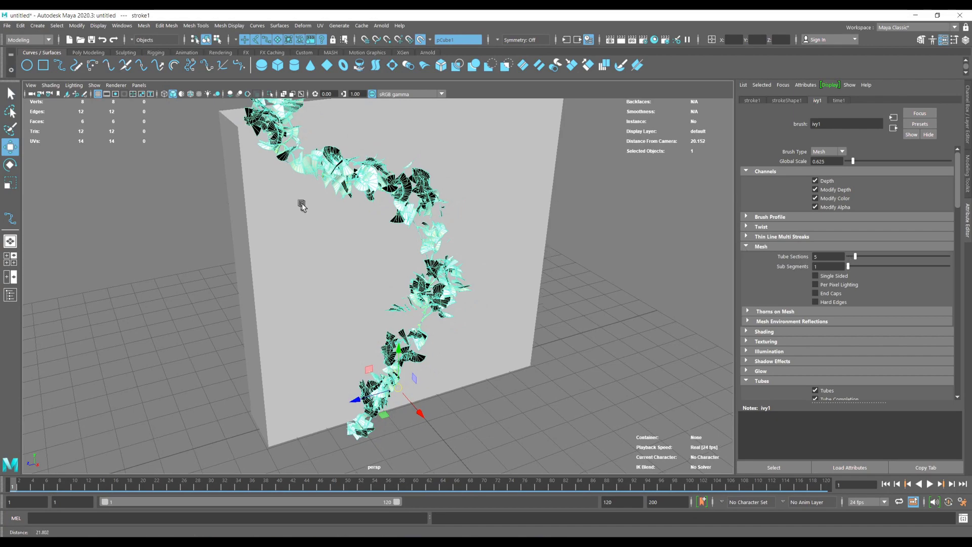
alt+right_drag(302, 206, 642, 235)
alt+middle_drag(642, 234, 481, 152)
alt+right_drag(334, 299, 408, 278)
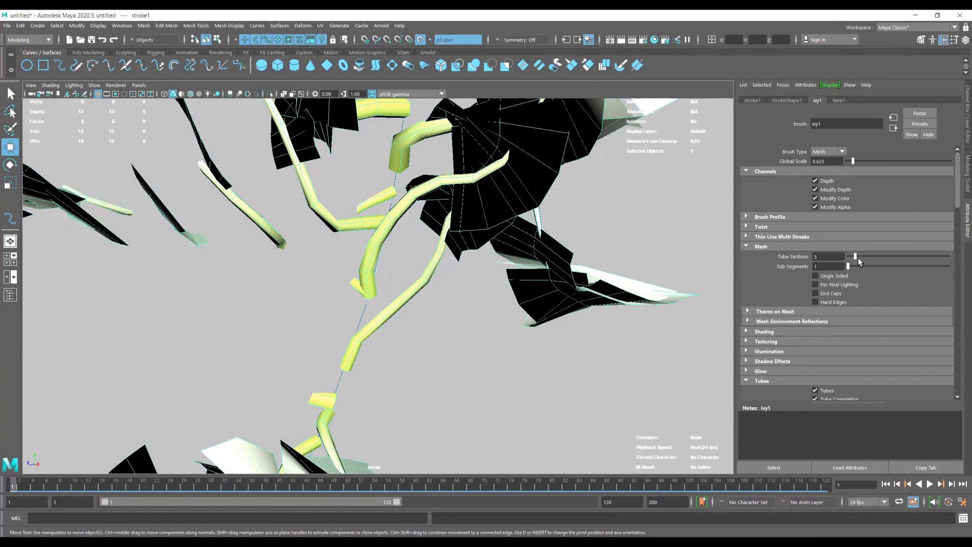
mouse_move(857, 257)
mouse_down()
mouse_move(907, 261)
mouse_move(832, 262)
mouse_move(885, 262)
mouse_move(841, 262)
mouse_up()
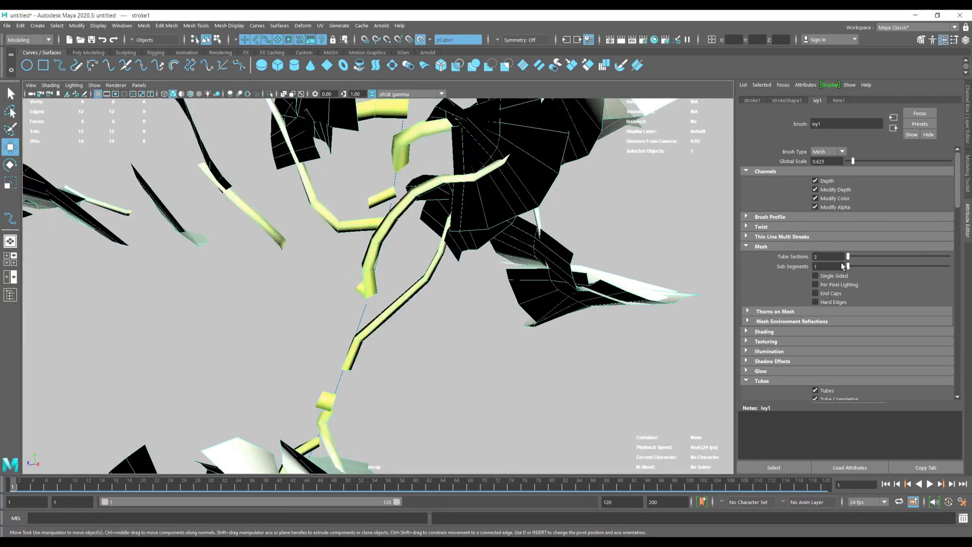
- Try the Hard Edges option in the ivy brush's Mesh settings and switch it back off
click(815, 302)
click(816, 302)
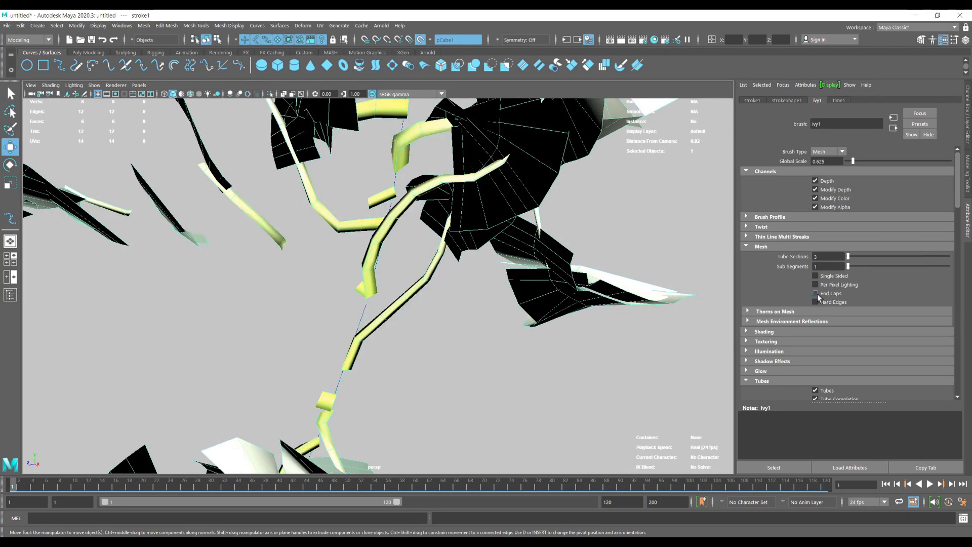
click(748, 246)
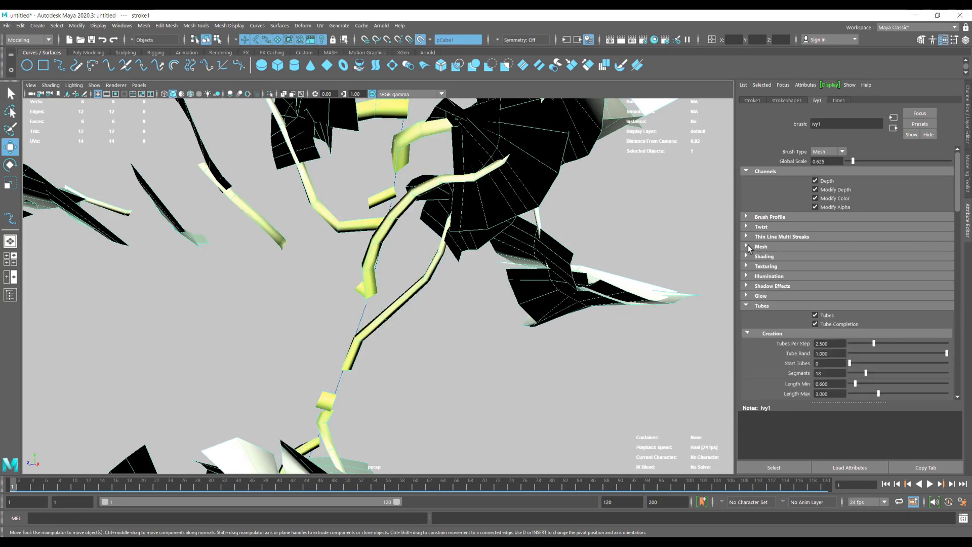
- Try Forward Twist and the Twist amount on the ivy brush, returning both to their original state
click(746, 226)
click(819, 237)
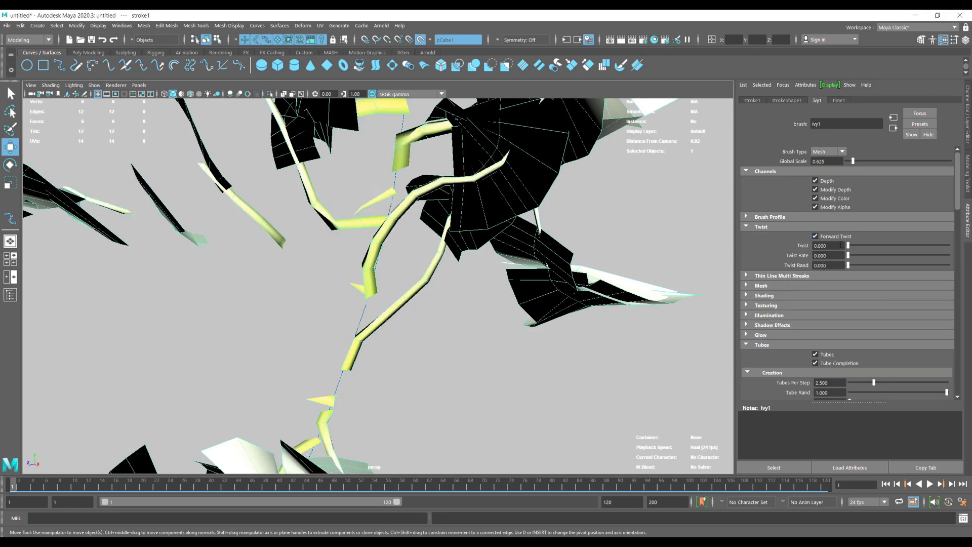
alt+right_drag(664, 288, 527, 269)
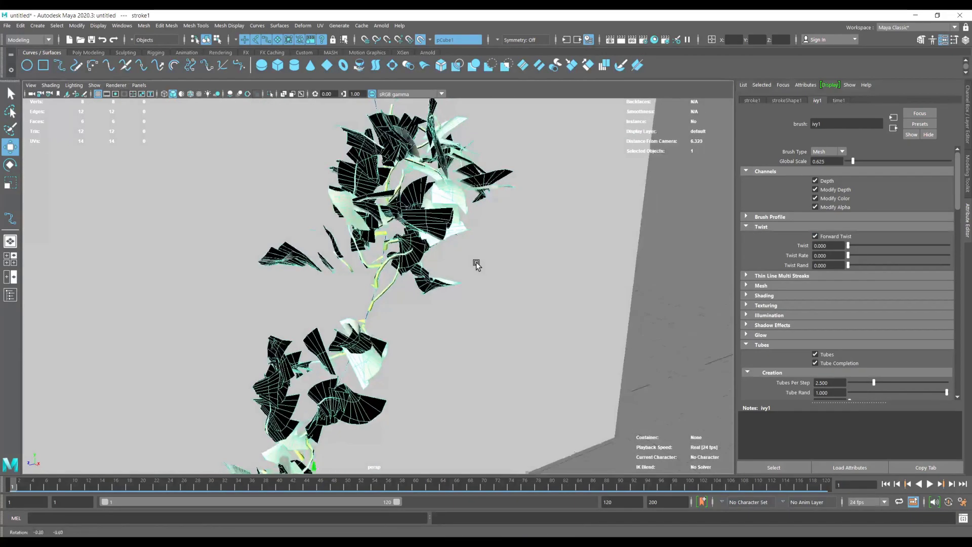
scroll(481, 283, down, 4)
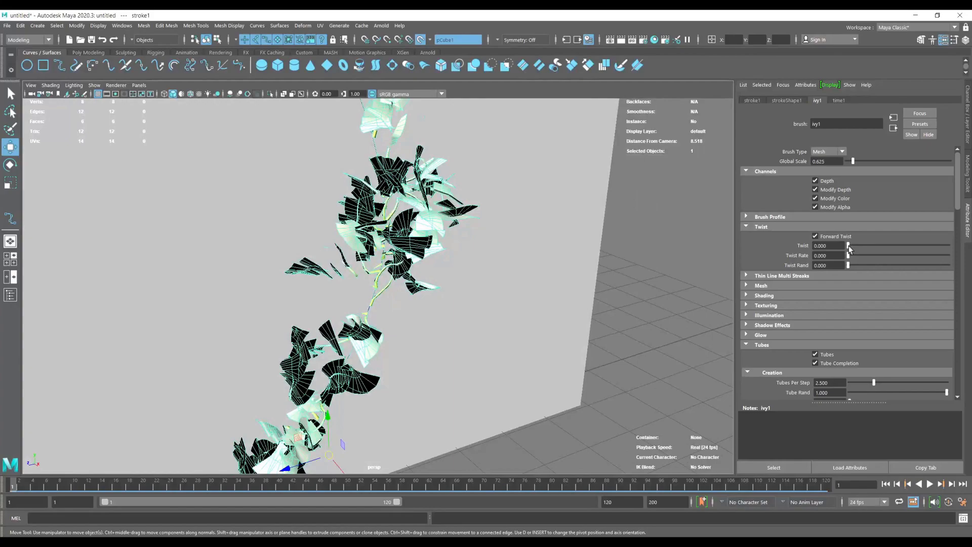
drag(849, 246, 829, 260)
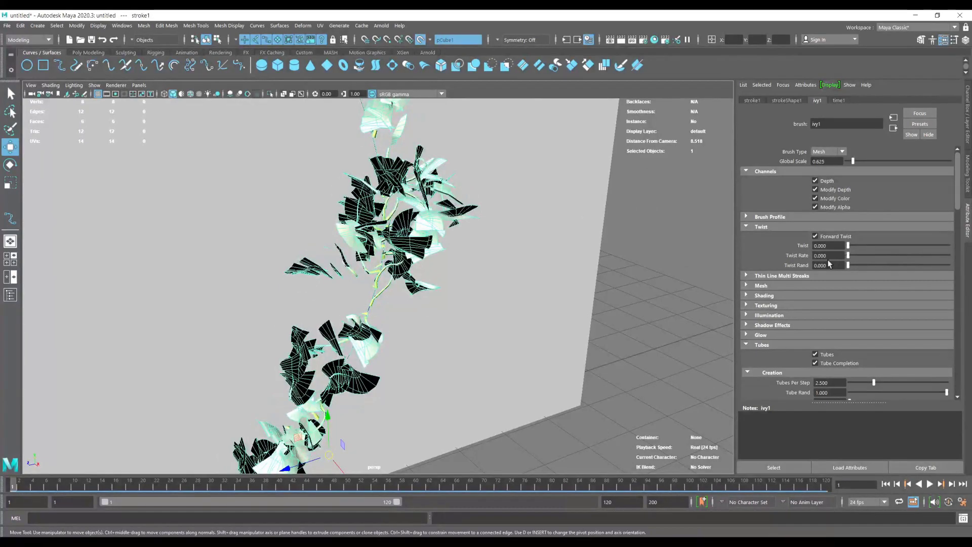
click(822, 236)
click(749, 226)
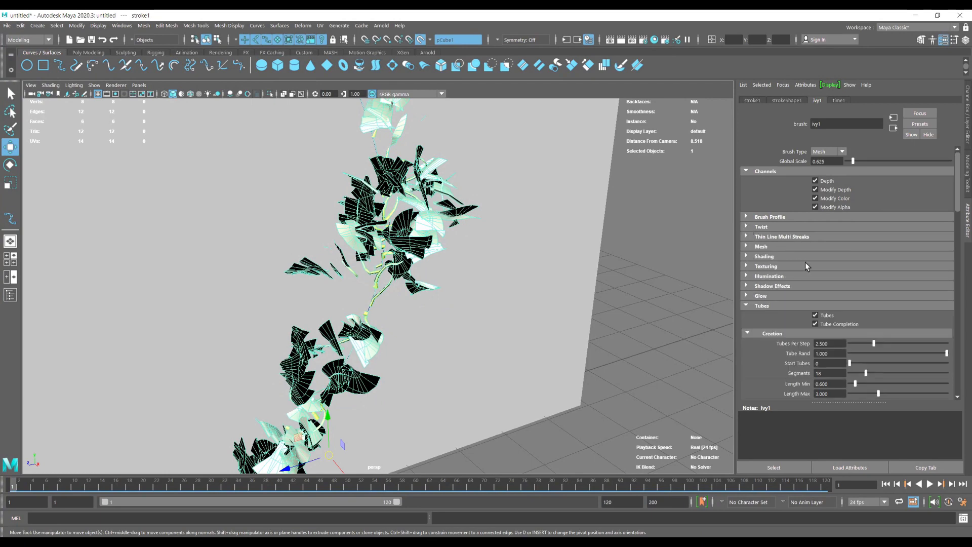
- Switch the ivy brush's Tubes off and back on to compare the growth along the curve
mouse_move(625, 260)
alt+mouse_down()
mouse_move(525, 267)
mouse_move(631, 261)
alt+mouse_up()
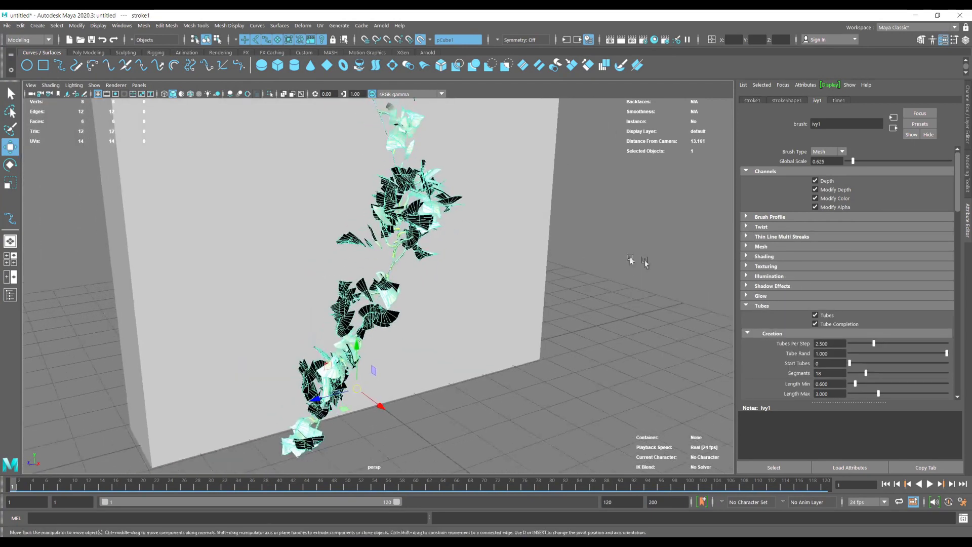
scroll(768, 302, down, 3)
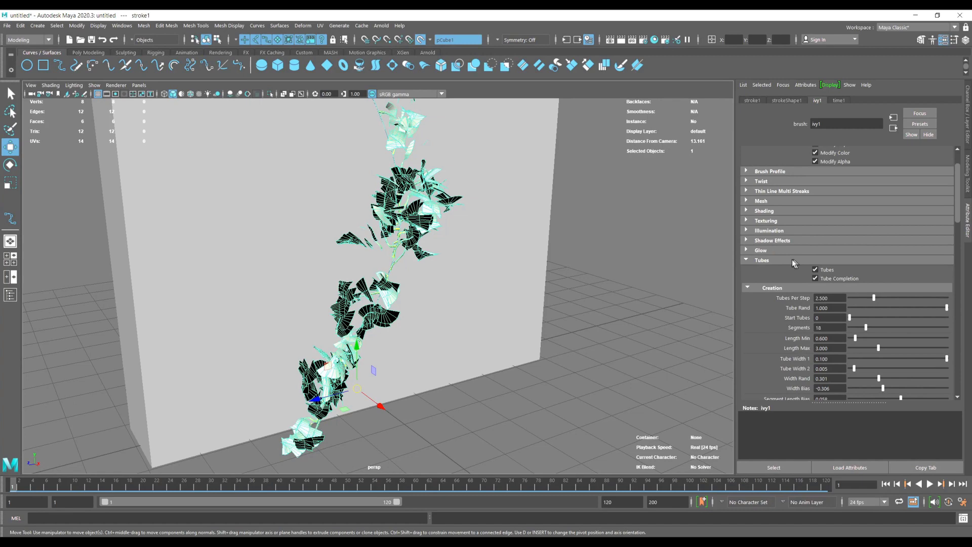
click(816, 269)
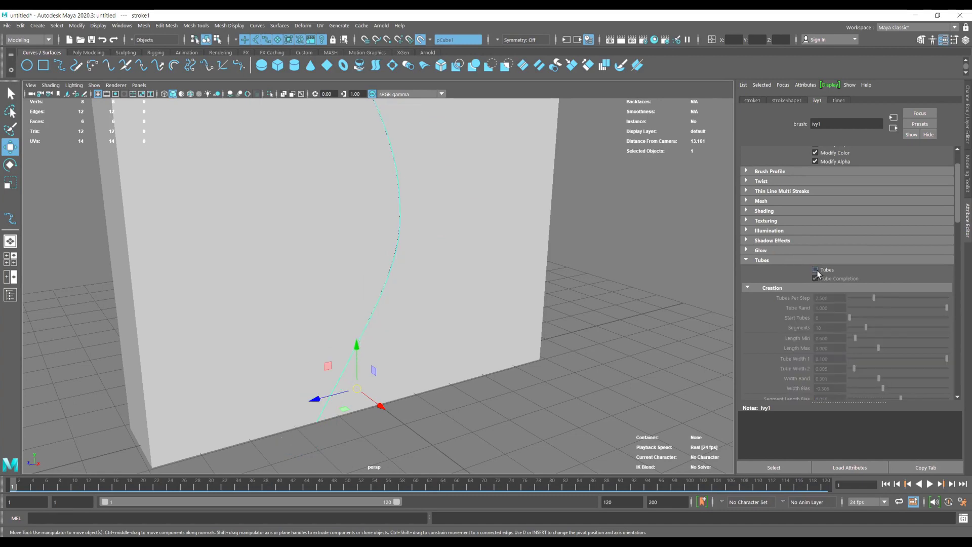
click(816, 269)
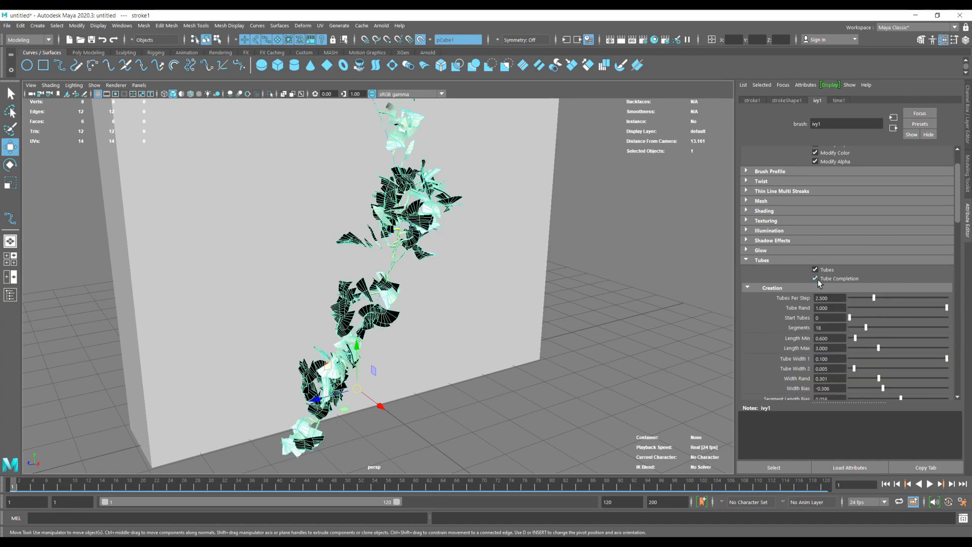
- Increase the ivy brush's Tubes Per Step to 7.930, keeping Start Tubes at 0
scroll(819, 279, down, 4)
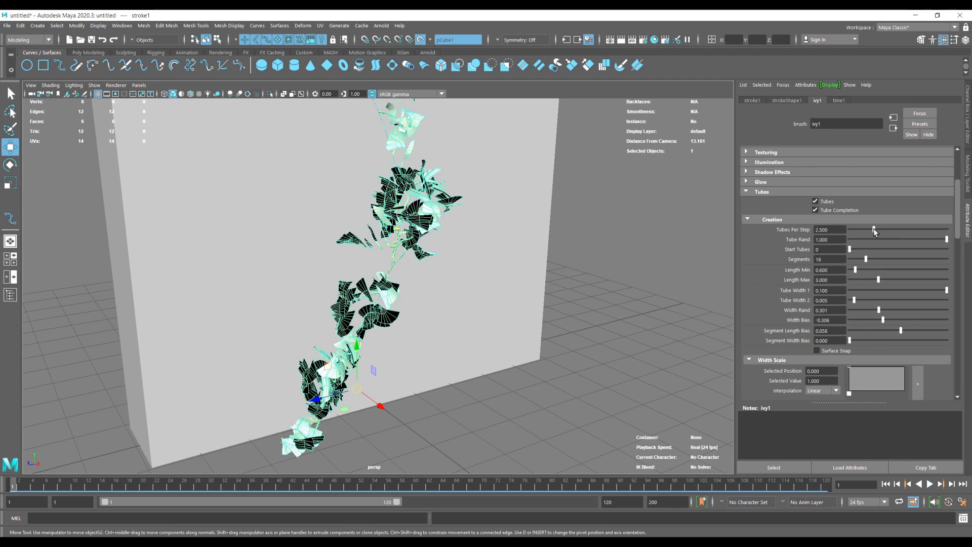
drag(873, 229, 927, 238)
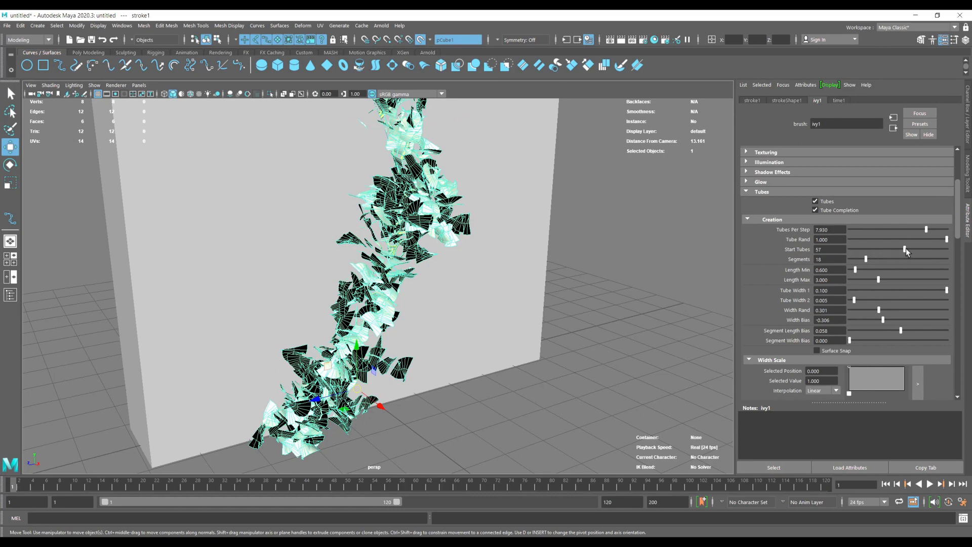
alt+drag(583, 248, 466, 253)
- Try reshaping the ivy tubes' Width Scale ramp with extra points, and undo the ramp edits
scroll(858, 304, down, 4)
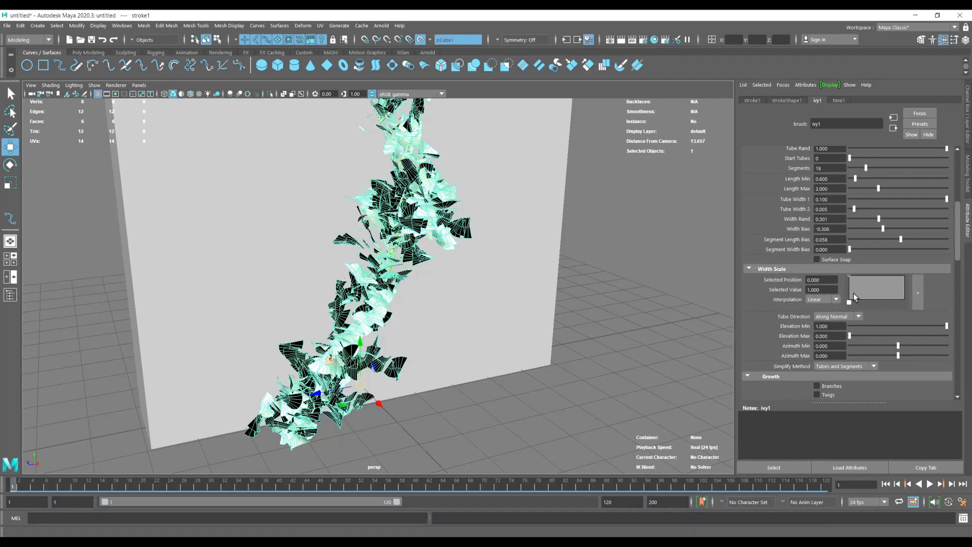
drag(854, 280, 895, 281)
mouse_move(522, 297)
alt+mouse_down()
mouse_move(536, 278)
mouse_move(525, 283)
alt+mouse_up()
key(ctrl+z)
key(ctrl+z)
key(ctrl+z)
key(ctrl+z)
key(ctrl+z)
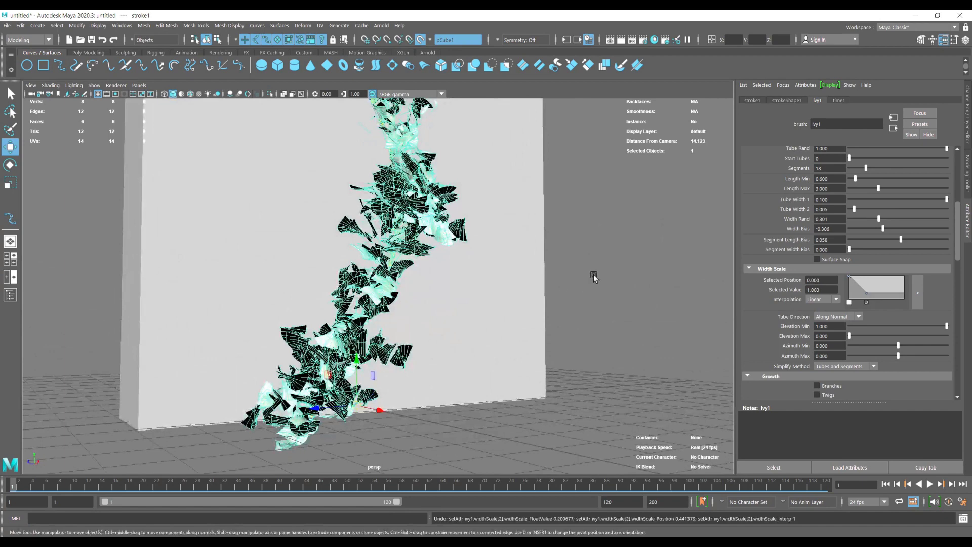
key(ctrl+z)
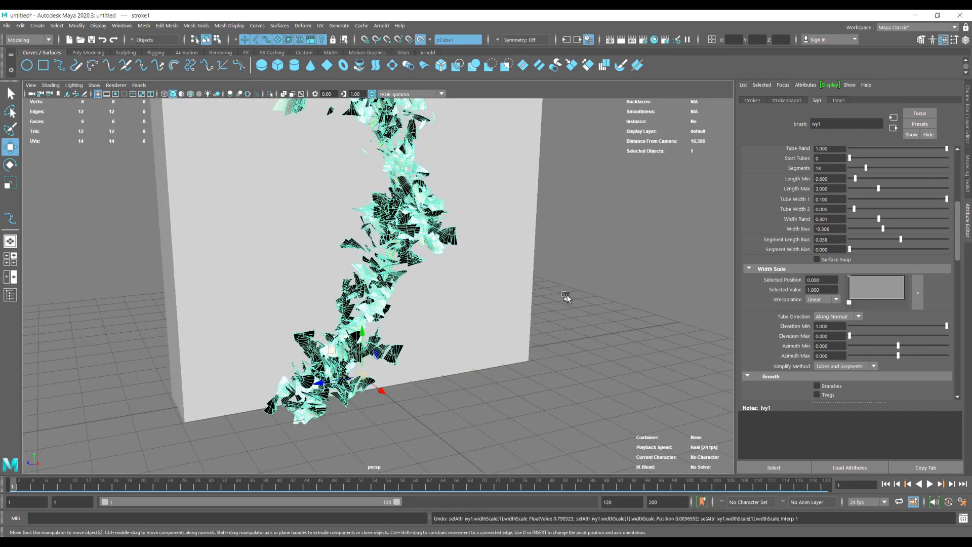
- Set the ivy tubes' Elevation Min to 0.488 and Elevation Max to 0.480
scroll(860, 319, down, 2)
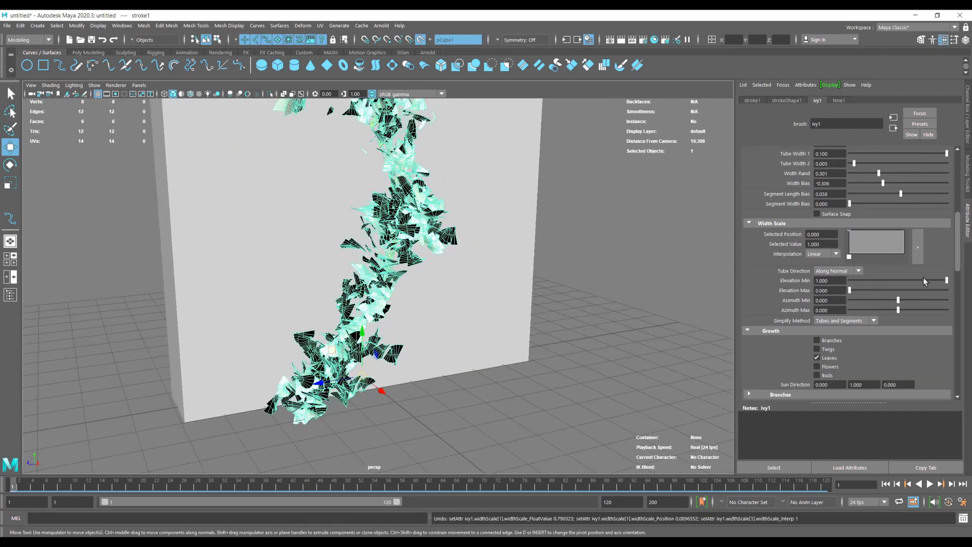
drag(912, 280, 884, 292)
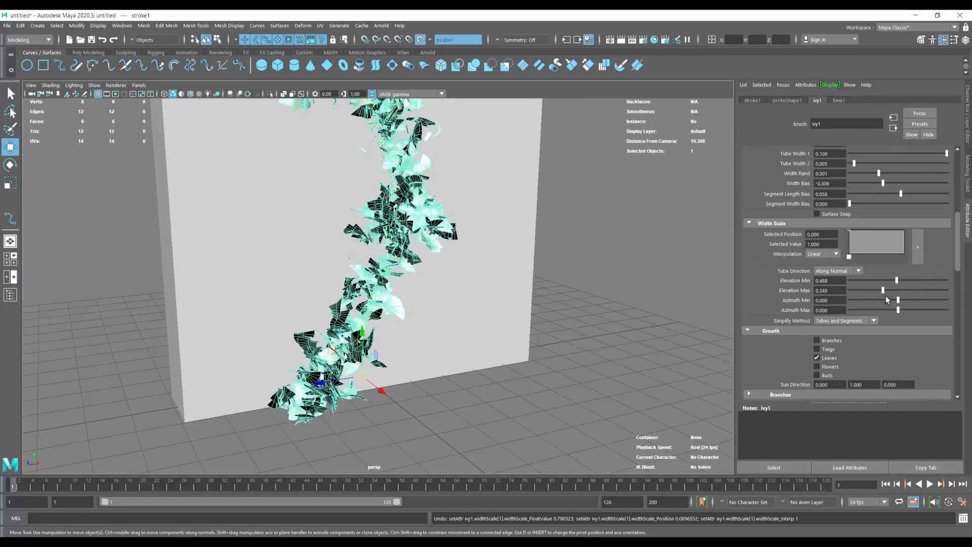
mouse_move(893, 298)
mouse_down()
mouse_move(863, 302)
mouse_move(904, 304)
mouse_up()
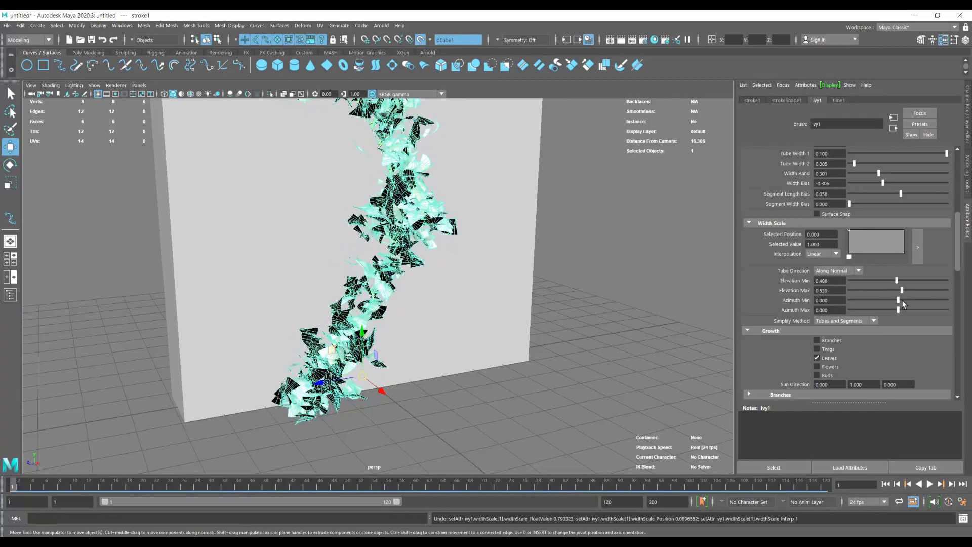
- Try the Branches, Twigs and Flowers growth options on the ivy brush, switching each one back off
scroll(850, 315, down, 3)
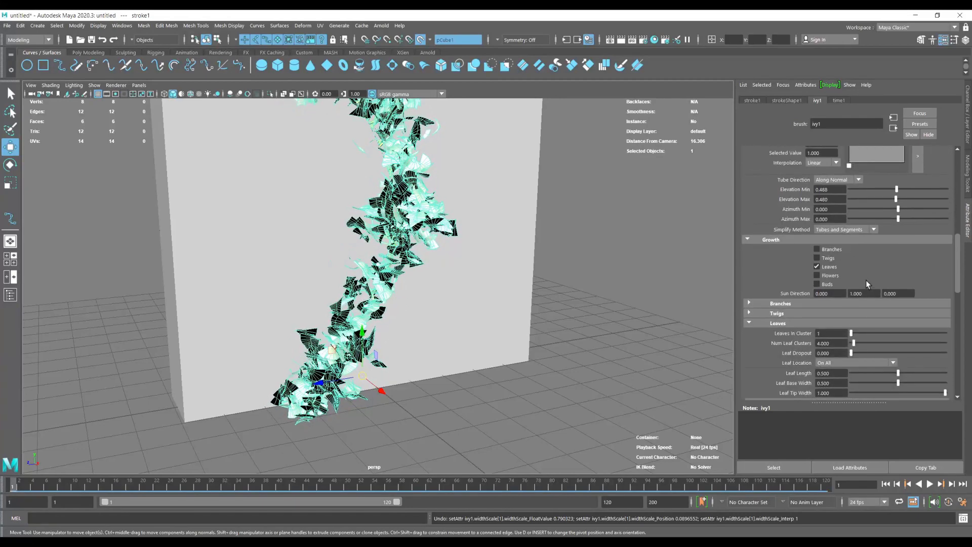
scroll(838, 274, down, 3)
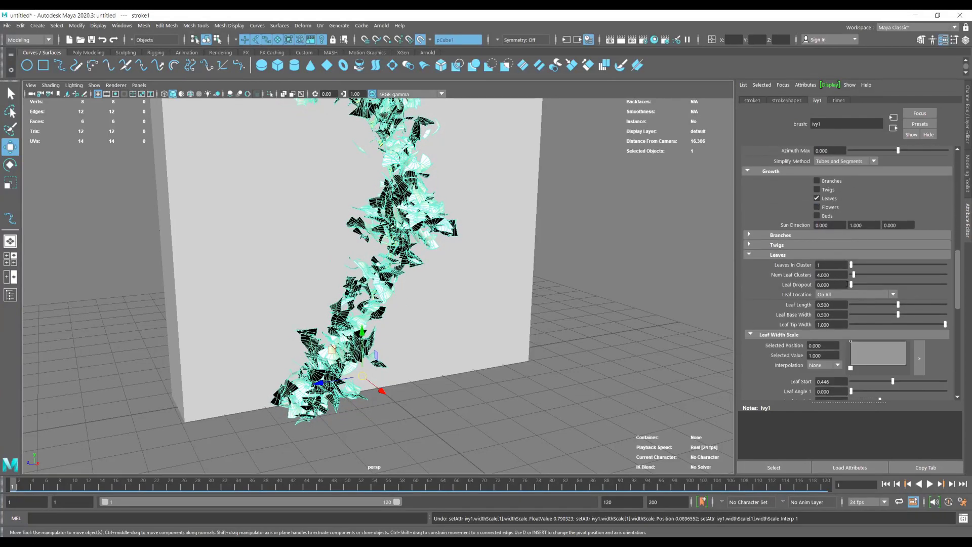
alt+right_drag(298, 231, 630, 235)
alt+middle_drag(528, 232, 510, 304)
alt+right_drag(729, 263, 678, 272)
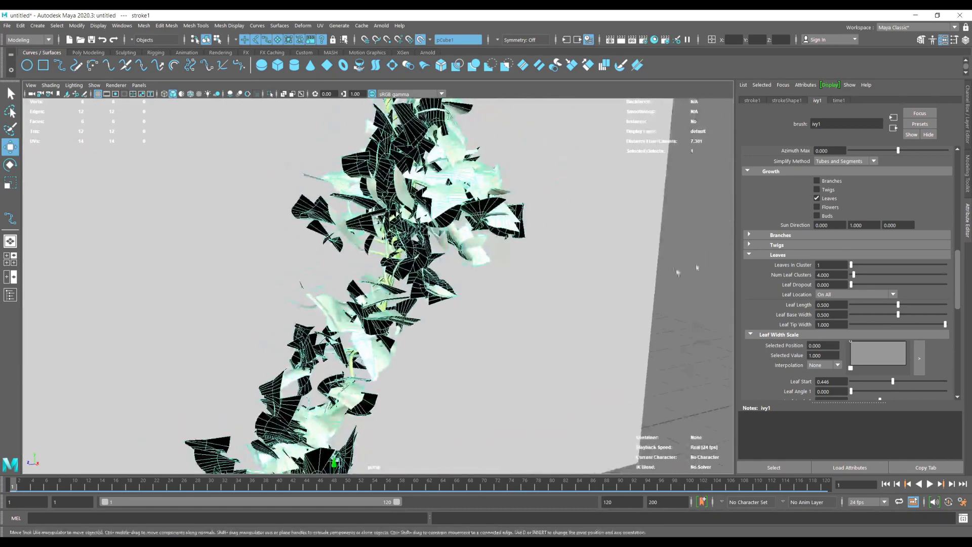
click(830, 183)
click(829, 182)
click(828, 190)
click(829, 192)
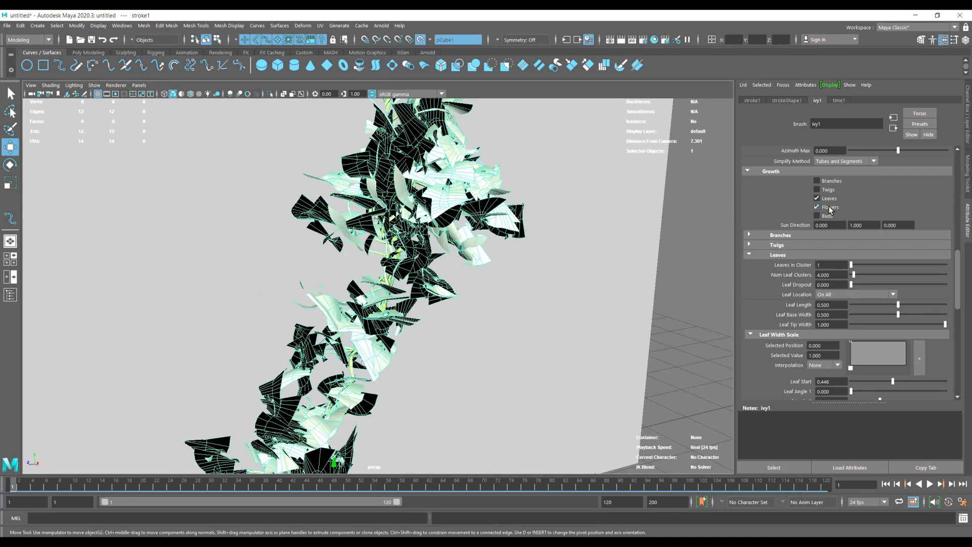
click(830, 209)
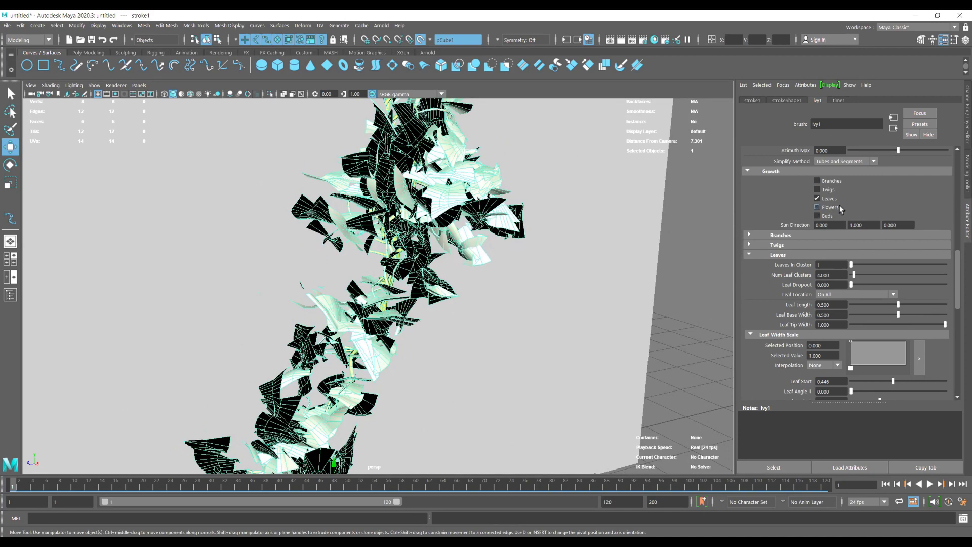
- Set the ivy's Num Leaf Clusters to 3.395, Leaf Length and Leaf Base Width to 1.000, and Leaf Tip Width to 0.581
scroll(825, 247, down, 3)
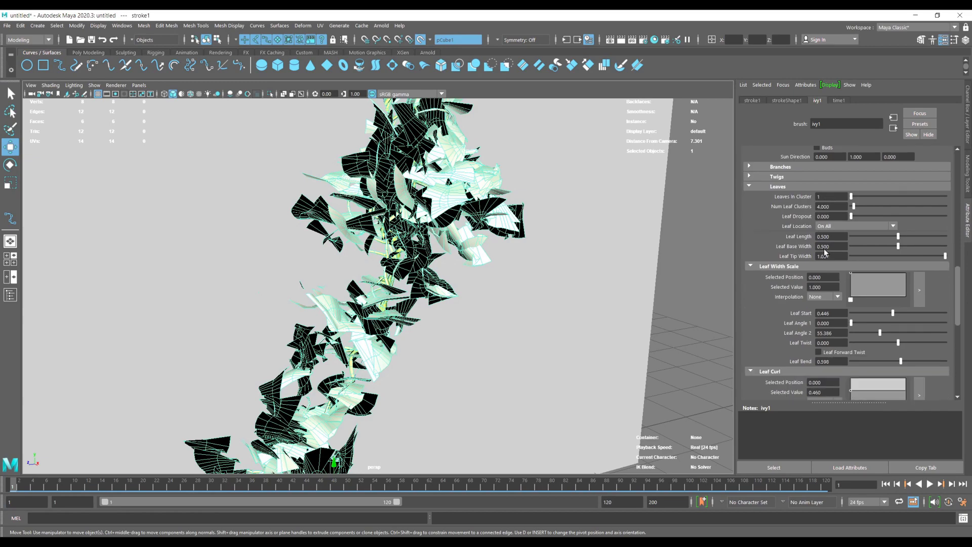
mouse_move(855, 199)
mouse_down()
mouse_move(929, 197)
mouse_move(846, 197)
mouse_move(901, 208)
mouse_move(840, 209)
mouse_move(853, 208)
mouse_up()
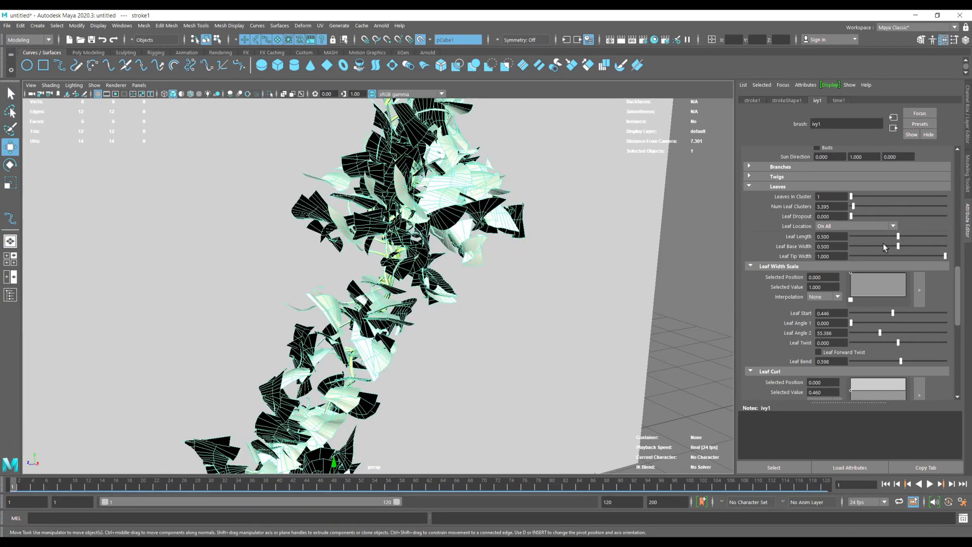
drag(897, 238, 966, 248)
mouse_move(899, 247)
mouse_down()
mouse_move(884, 247)
mouse_move(910, 246)
mouse_move(884, 247)
mouse_move(952, 250)
mouse_move(906, 256)
mouse_up()
- Set the ivy's Leaf Start to 0.383, Leaf Angle 1 to 51.532, Leaf Angle 2 to 42.097 and Leaf Twist to 0.081
scroll(881, 267, down, 2)
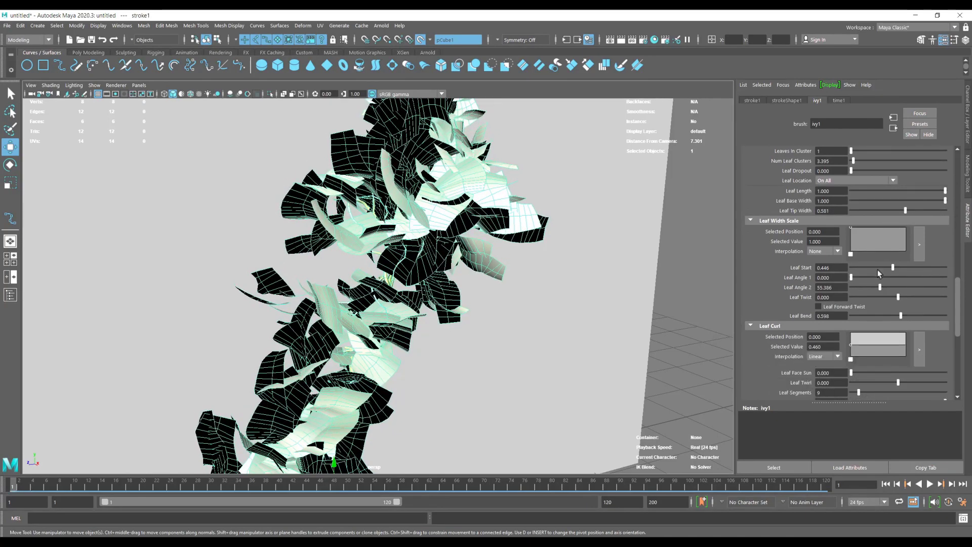
scroll(877, 269, down, 1)
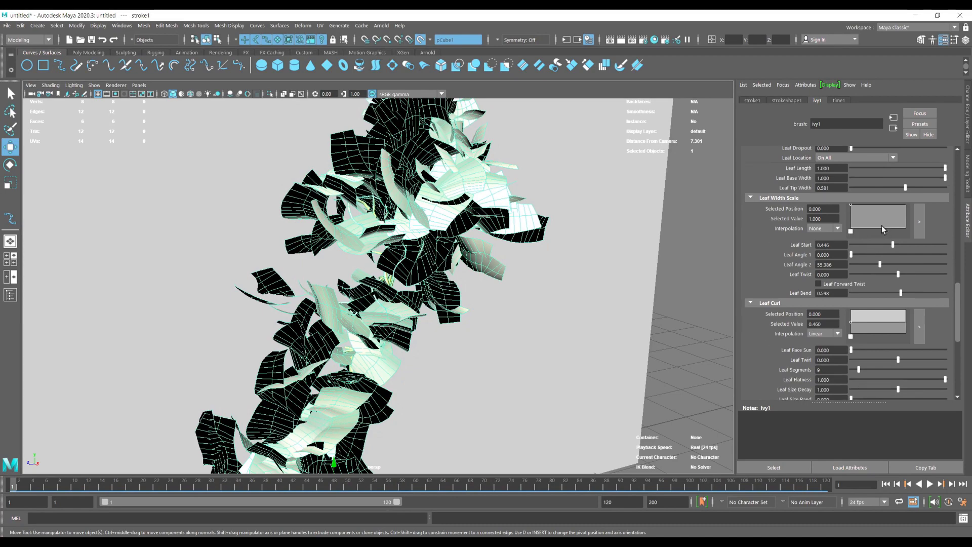
drag(893, 250, 929, 259)
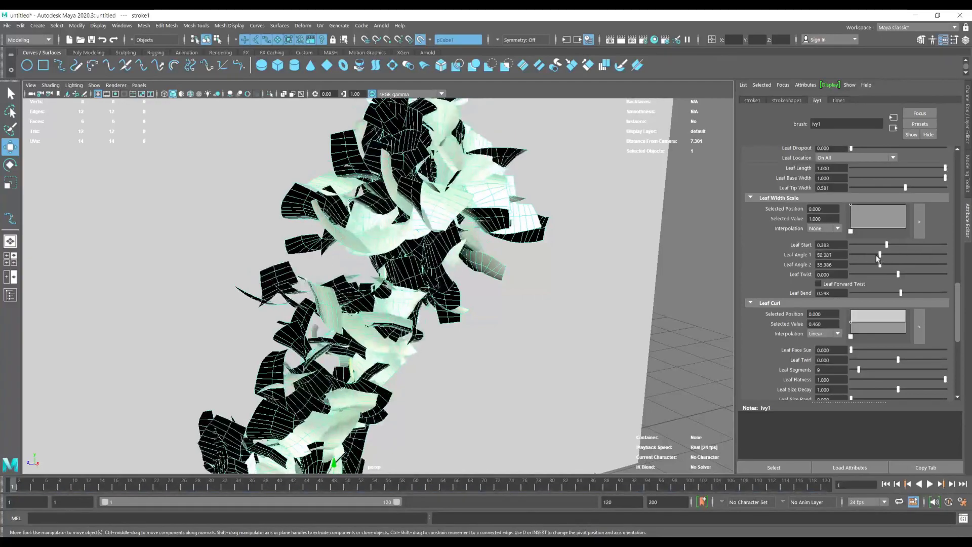
drag(852, 255, 904, 276)
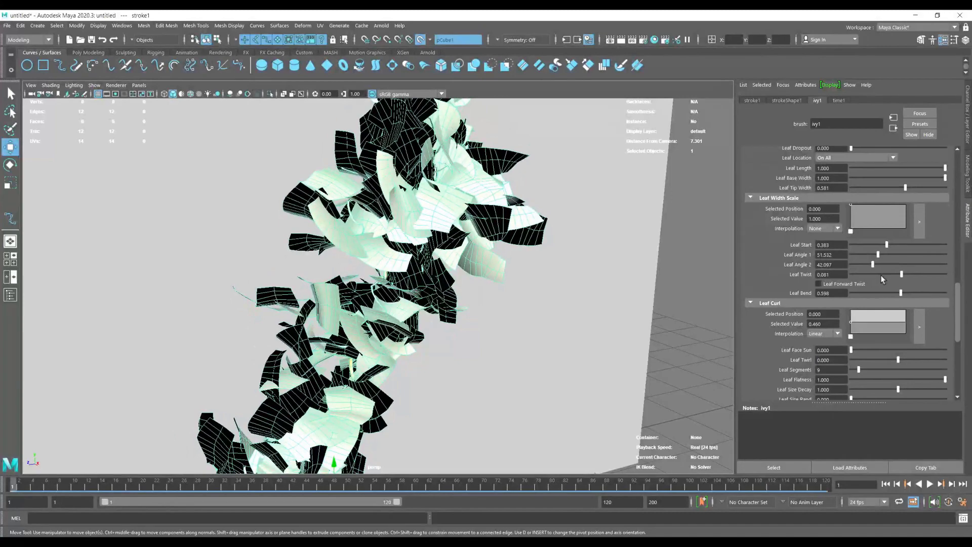
- Enable Leaf Forward Twist for the ivy leaves and set Leaf Bend to -0.403
scroll(879, 275, down, 2)
click(859, 239)
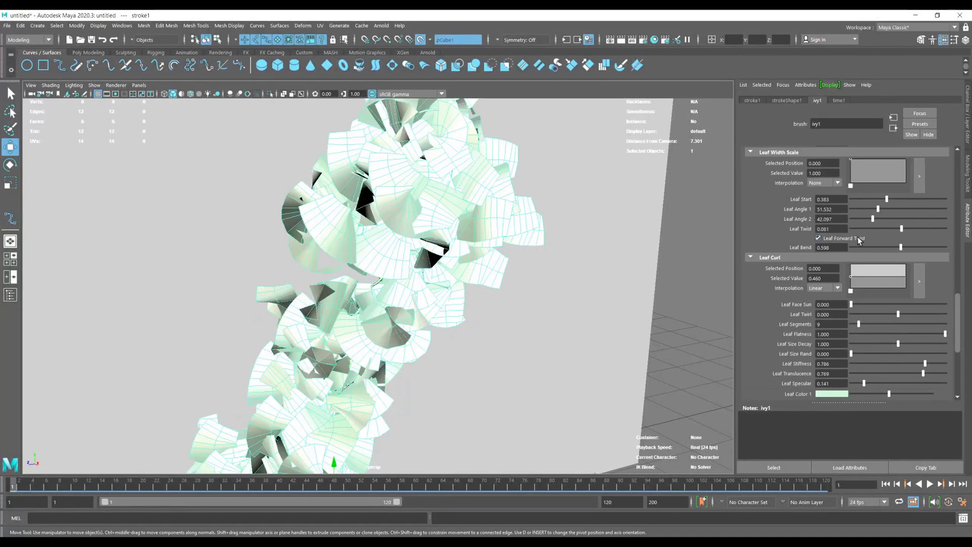
scroll(324, 254, down, 5)
alt+drag(324, 255, 432, 308)
scroll(453, 282, up, 3)
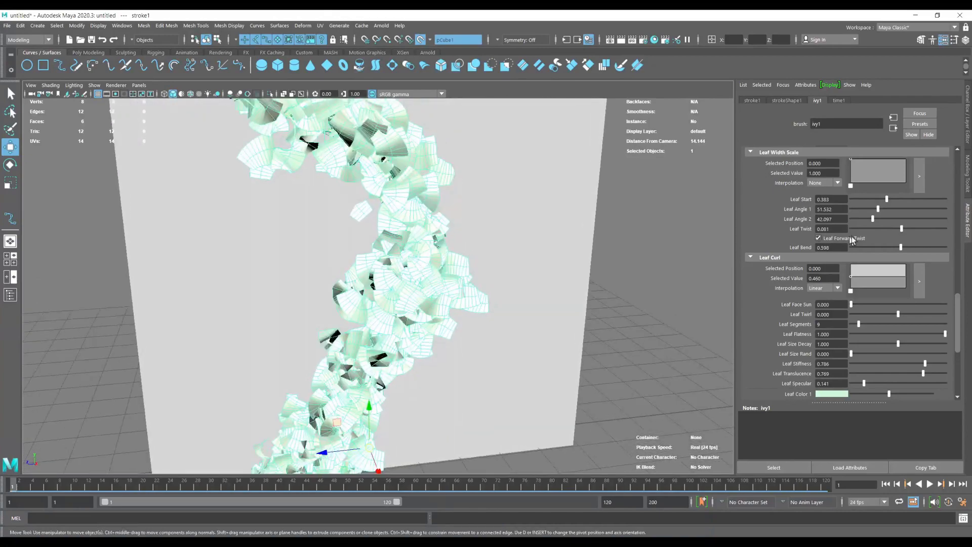
mouse_move(898, 251)
mouse_down()
mouse_move(874, 253)
mouse_move(896, 250)
mouse_up()
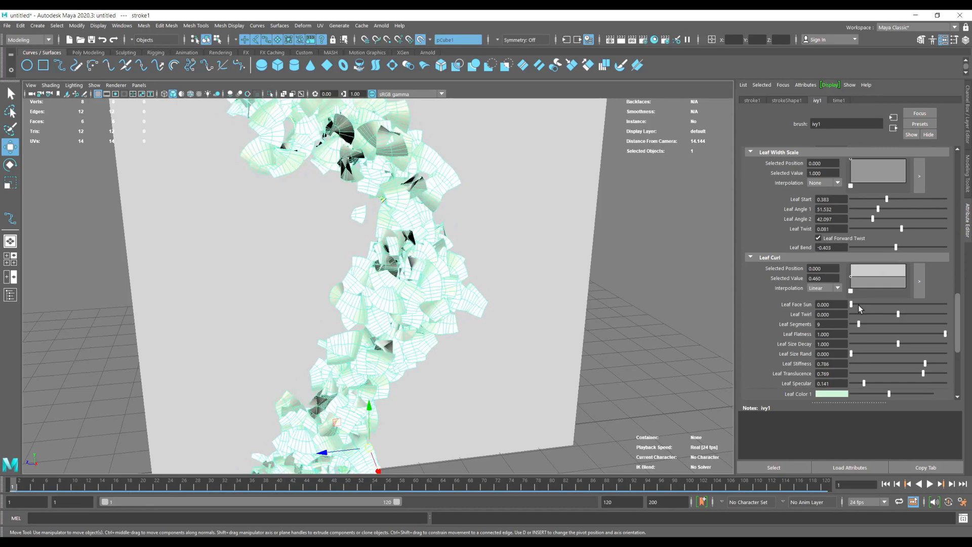
- Set the ivy's Leaf Twirl to -0.137 and reduce Leaf Segments to 1, keeping Leaf Face Sun at 0
drag(852, 305, 829, 306)
drag(898, 314, 845, 324)
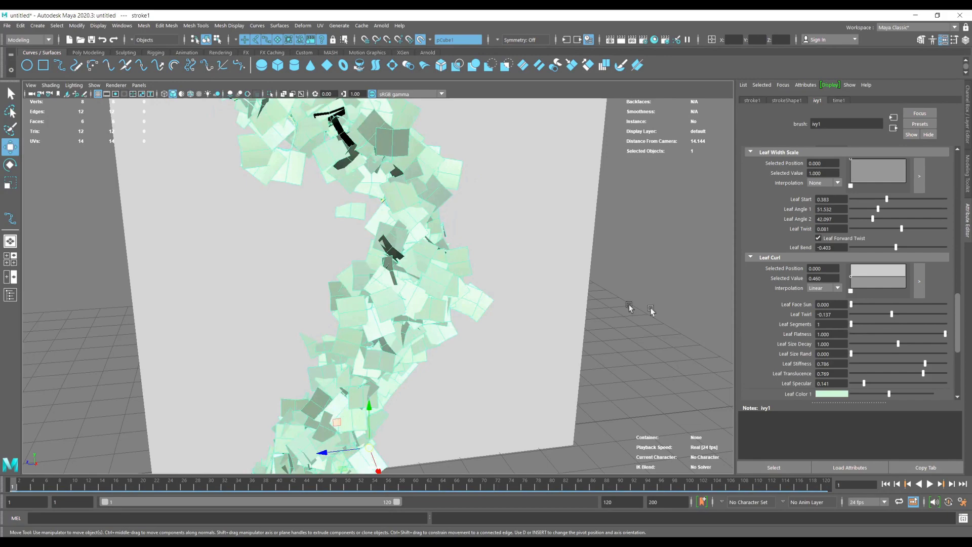
alt+drag(409, 263, 429, 234)
alt+right_drag(430, 235, 372, 228)
alt+drag(372, 228, 336, 240)
alt+right_drag(336, 241, 437, 254)
alt+drag(437, 253, 455, 269)
mouse_move(866, 324)
mouse_down()
mouse_move(877, 324)
mouse_move(848, 328)
mouse_up()
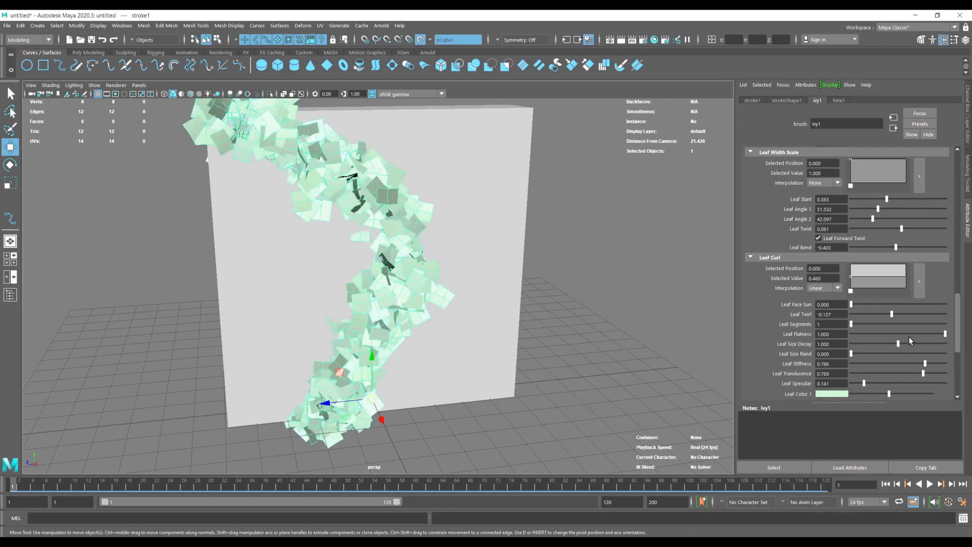
- Keep the ivy's Leaf Flatness at 1.000 and set Leaf Size Decay to 1.089 and Leaf Size Rand to 0.460
mouse_move(945, 335)
mouse_down()
mouse_move(897, 334)
mouse_move(952, 334)
mouse_up()
alt+drag(362, 271, 386, 265)
alt+right_drag(386, 265, 745, 269)
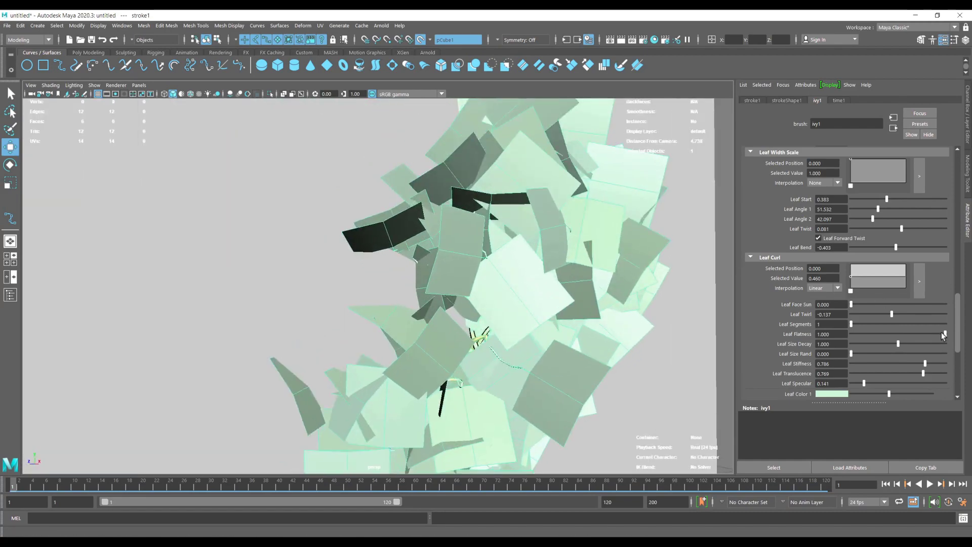
mouse_move(944, 333)
mouse_down()
mouse_move(883, 333)
mouse_move(950, 333)
mouse_up()
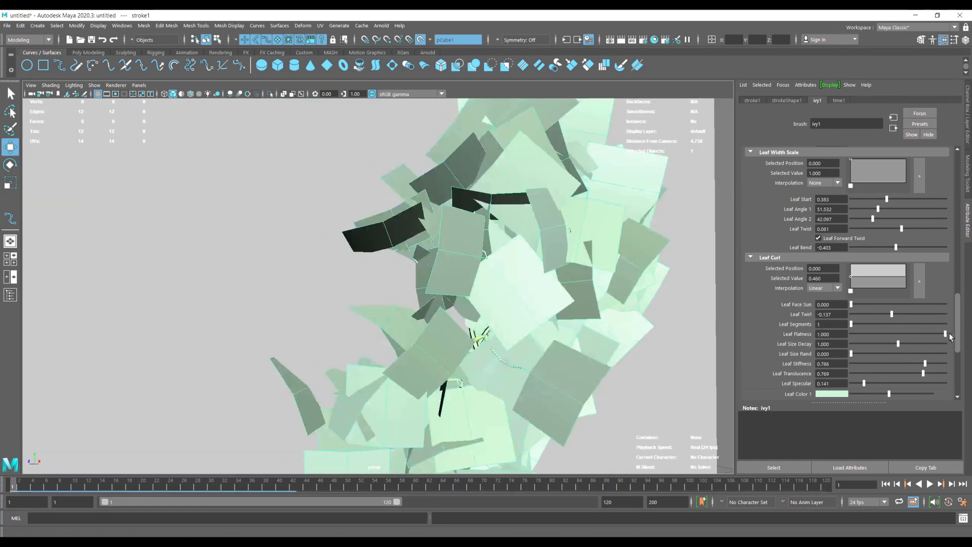
alt+right_drag(642, 307, 460, 286)
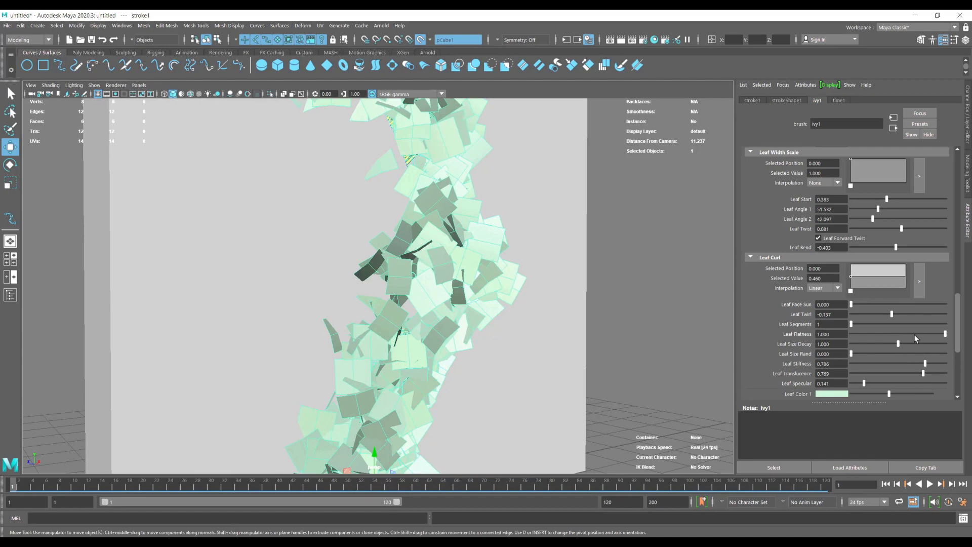
mouse_move(902, 344)
mouse_down()
mouse_move(913, 345)
mouse_move(873, 351)
mouse_move(929, 352)
mouse_move(870, 349)
mouse_move(917, 354)
mouse_move(894, 354)
mouse_up()
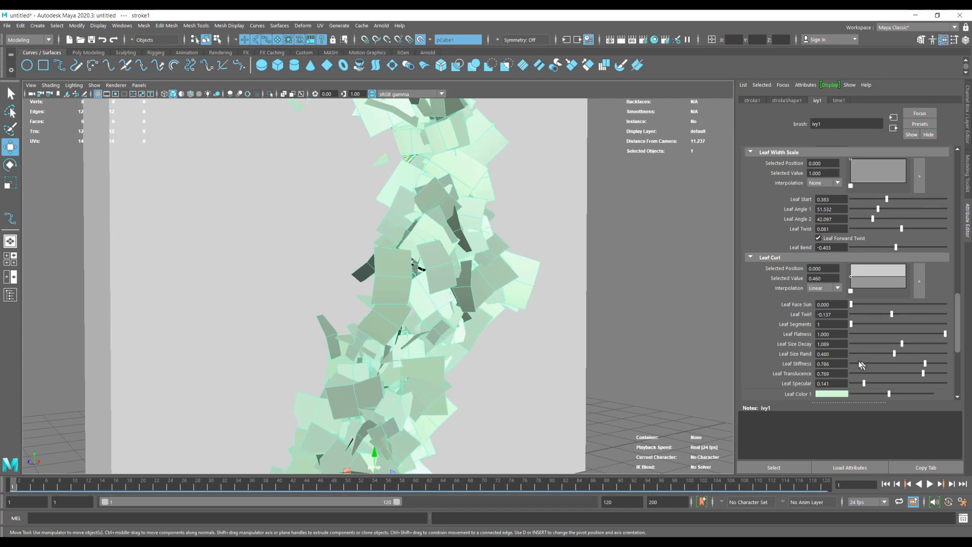
- Look over the remaining leaf settings and the ivy brush's Behavior subsections, such as Displacement, Forces and Turbulence
alt+drag(698, 320, 612, 309)
scroll(610, 309, down, 4)
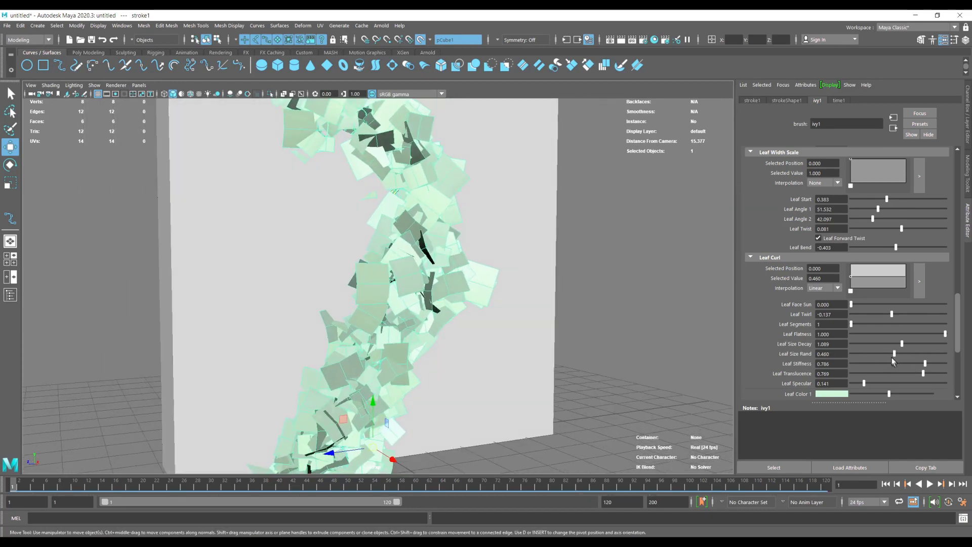
scroll(891, 354, down, 5)
scroll(855, 342, down, 2)
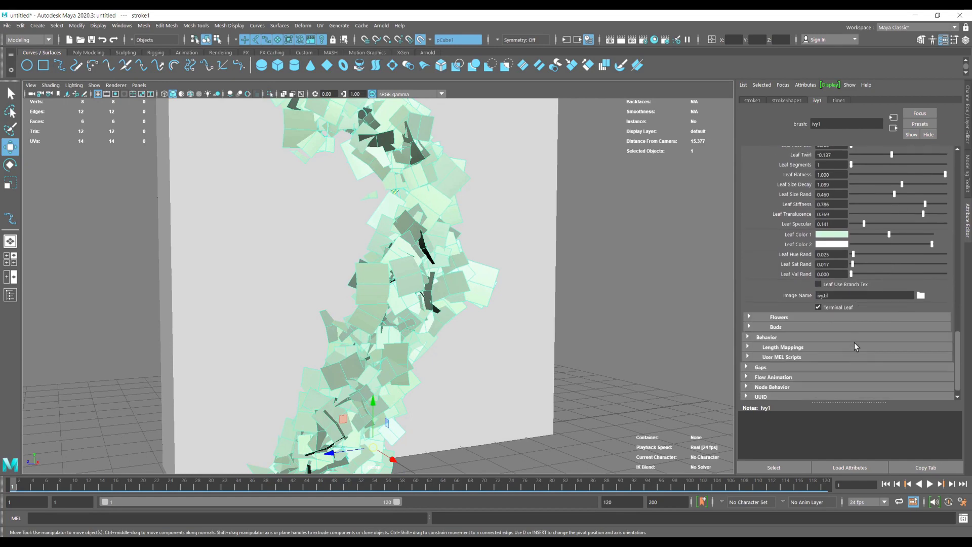
alt+right_drag(610, 280, 399, 256)
alt+drag(399, 256, 393, 261)
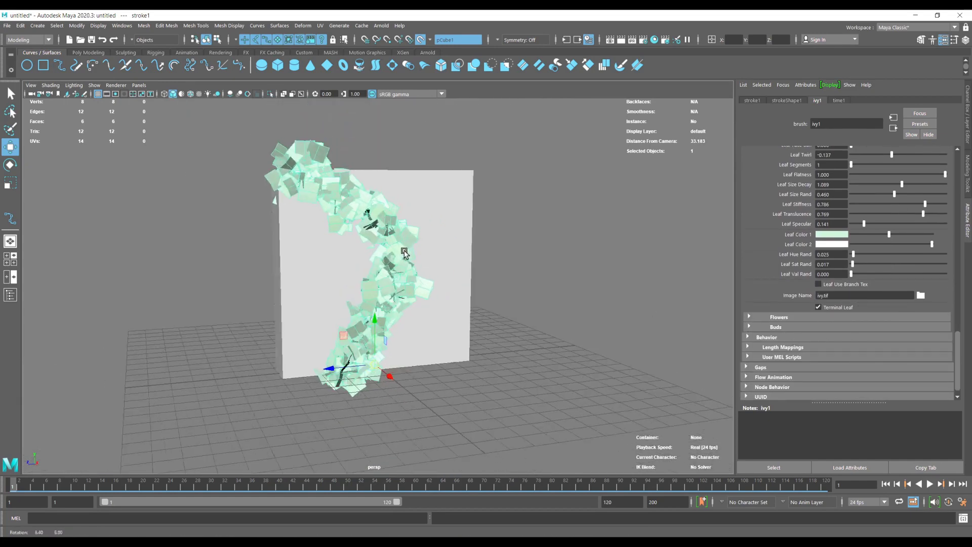
scroll(394, 260, up, 1)
click(771, 338)
scroll(798, 346, down, 3)
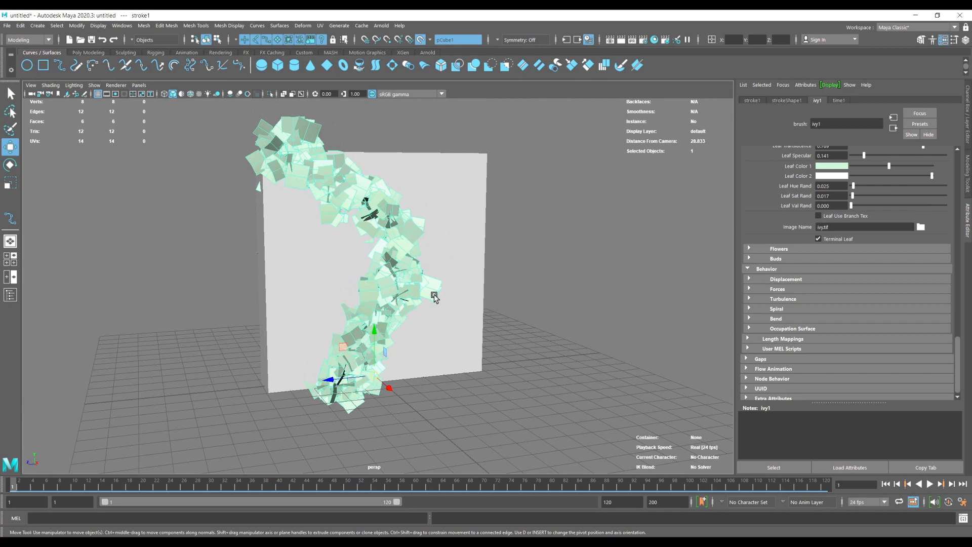
mouse_move(501, 289)
alt+mouse_down()
mouse_move(272, 264)
mouse_move(398, 242)
mouse_move(518, 274)
mouse_move(391, 272)
mouse_move(459, 278)
mouse_move(455, 265)
mouse_move(341, 253)
mouse_move(427, 253)
alt+mouse_up()
click(518, 274)
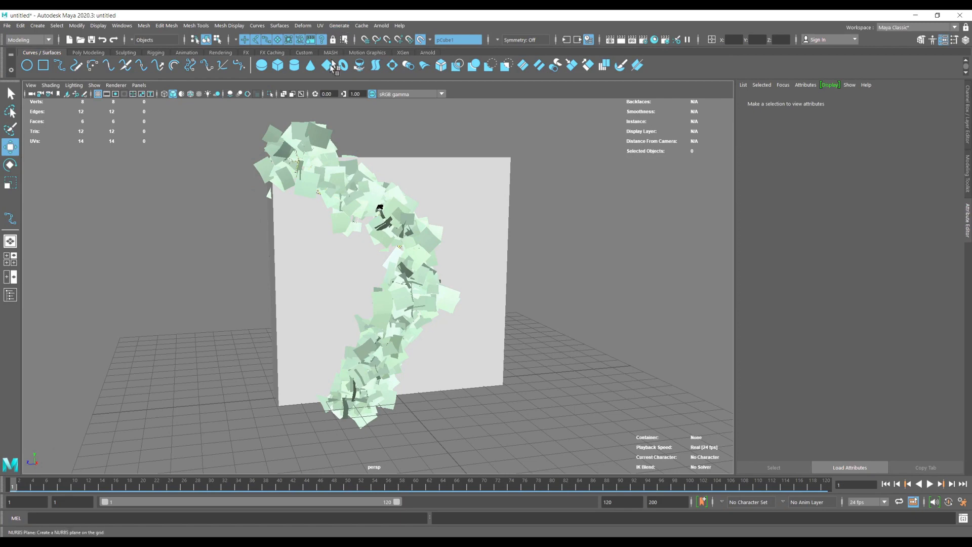
- Copy the tuned ivy stroke's settings to the template brush with Get Settings from Selected Stroke
click(320, 145)
click(339, 25)
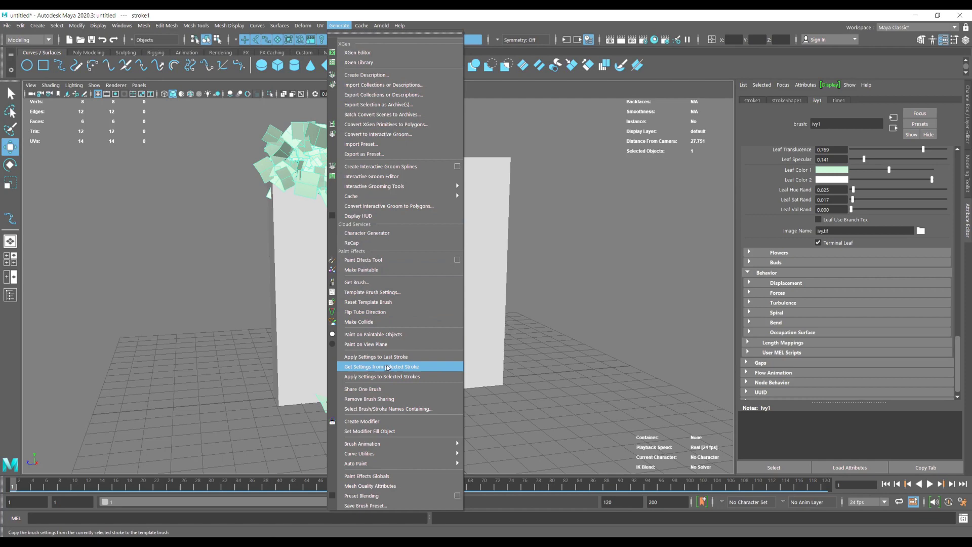
click(381, 367)
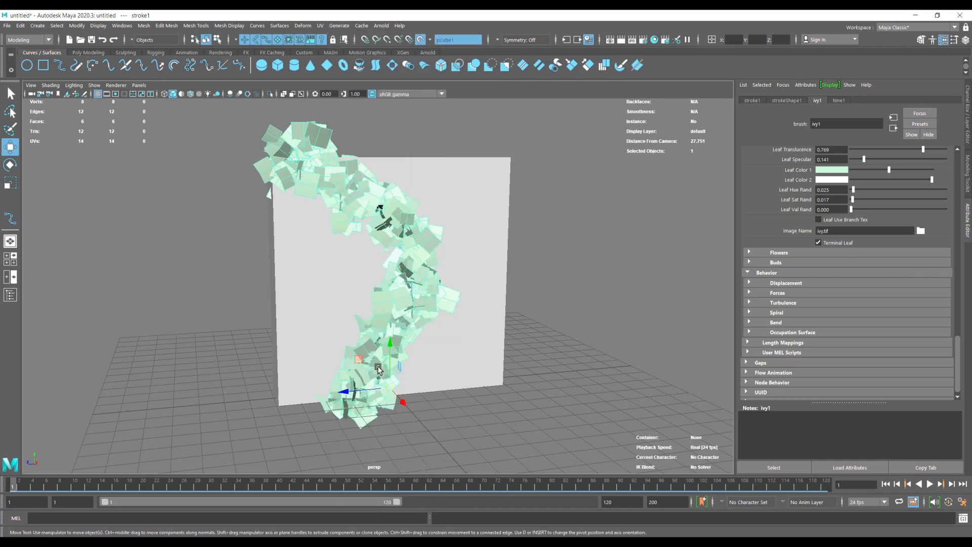
alt+drag(426, 241, 443, 253)
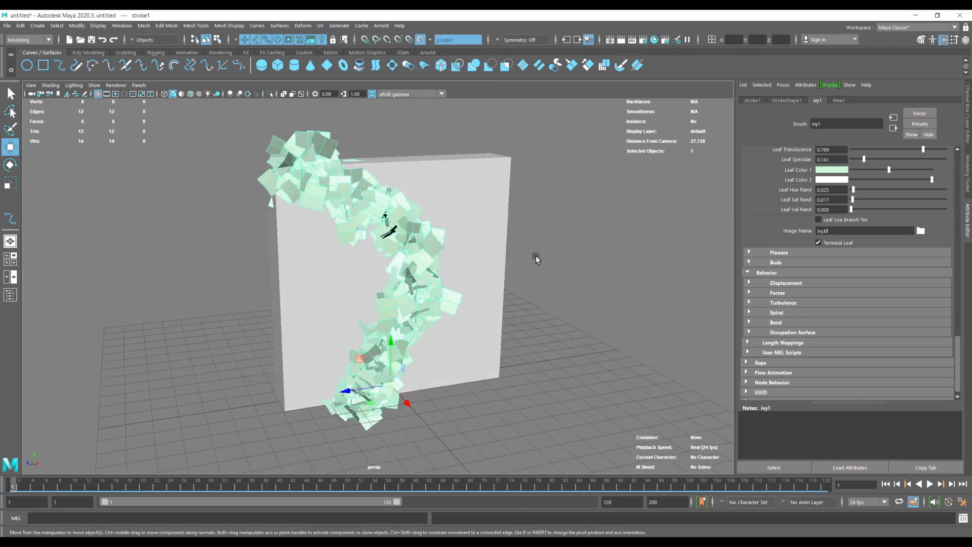
alt+right_drag(537, 258, 501, 257)
click(512, 270)
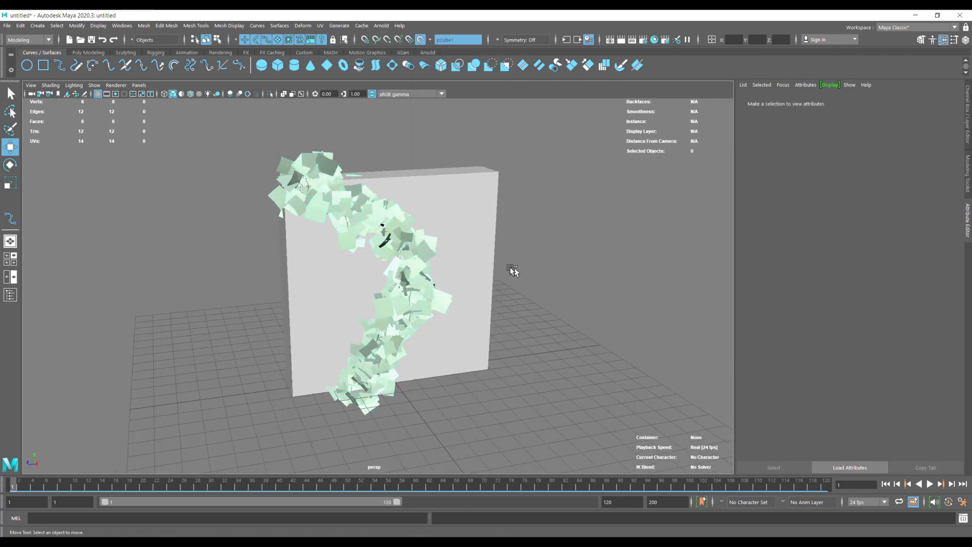
- Draw a second EP curve on the wall, running from its top edge down the front face to the ivy
click(59, 67)
alt+drag(428, 202, 437, 188)
click(445, 181)
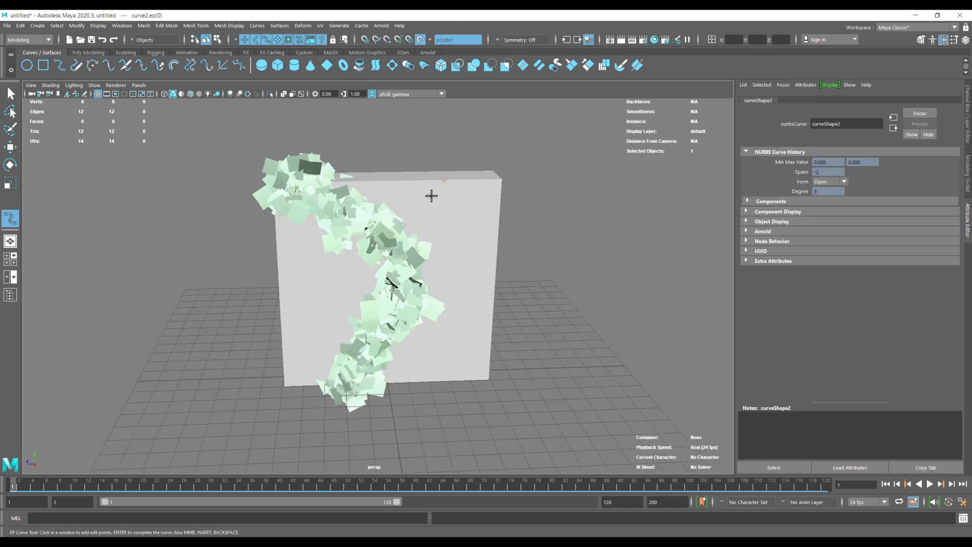
click(404, 222)
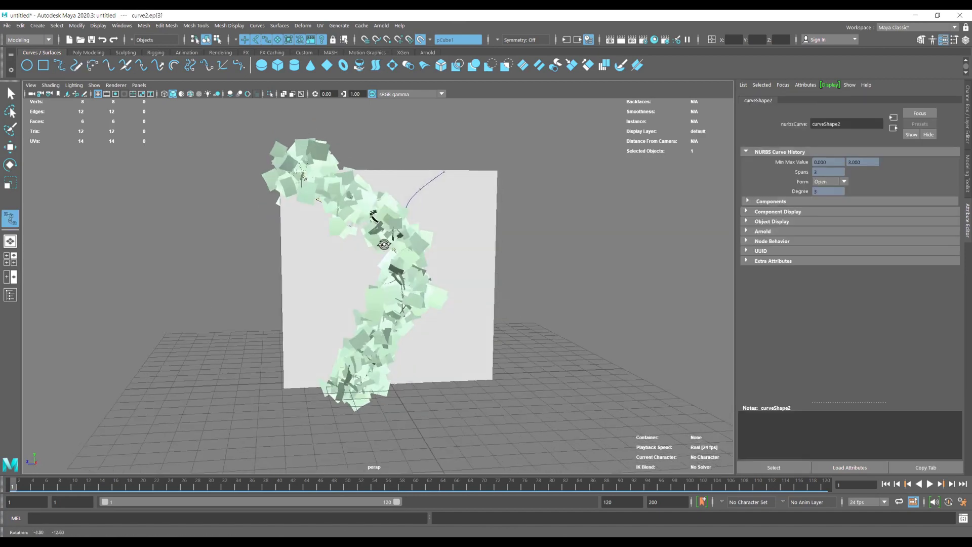
key(Return)
key(w)
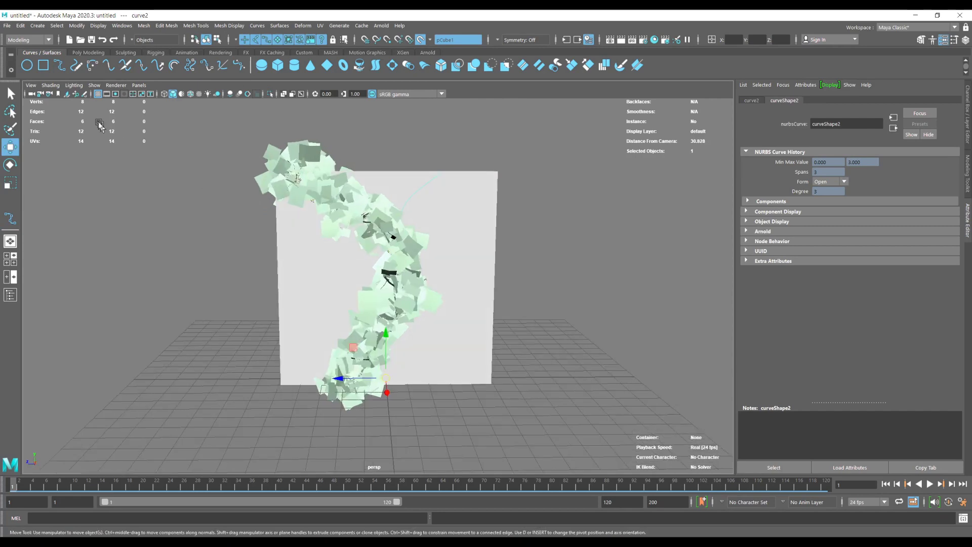
- Draw a third EP curve from the wall's narrow side face around the corner and across the front face to the ivy
click(62, 67)
alt+drag(190, 258, 263, 270)
click(306, 326)
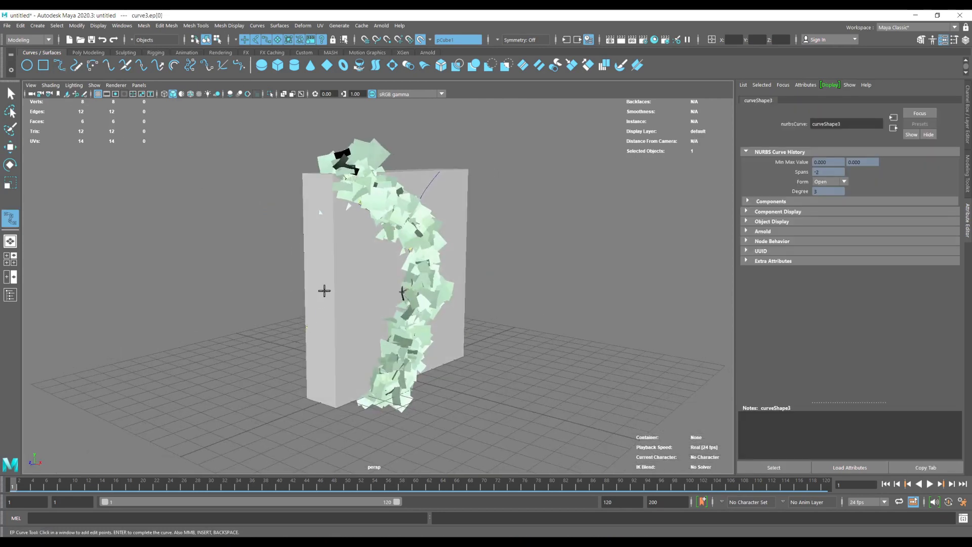
alt+drag(357, 306, 335, 308)
click(335, 309)
click(373, 292)
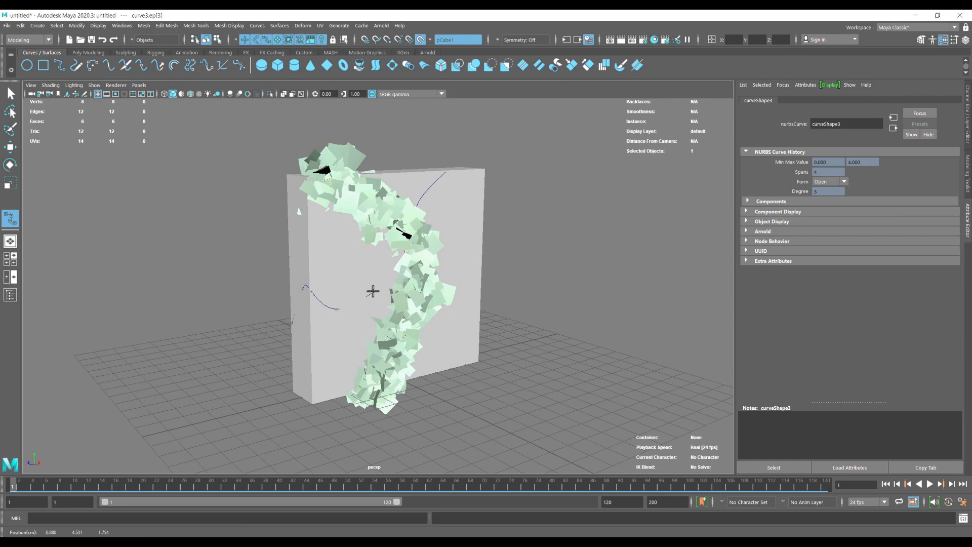
alt+drag(418, 293, 397, 295)
key(Return)
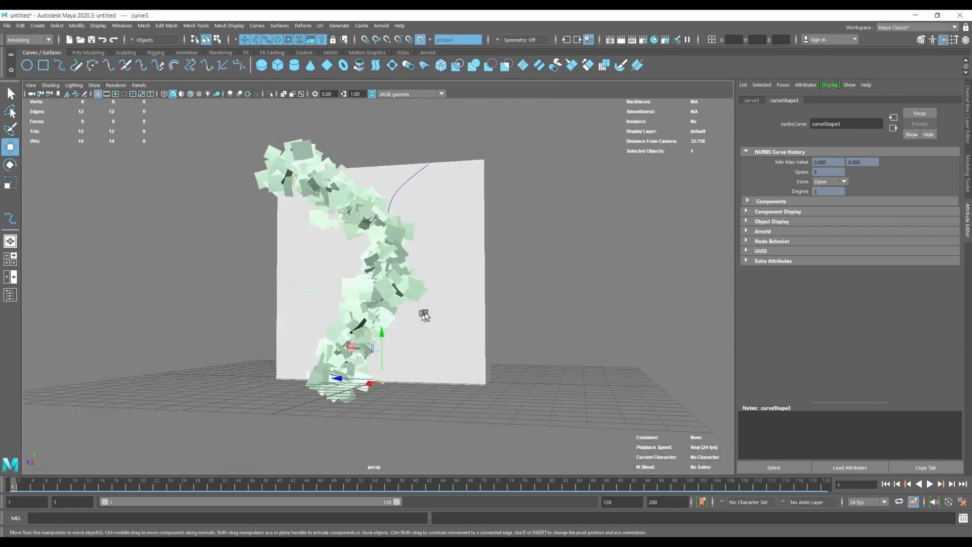
- Select the two new curves and attach the ivy brush to them with Attach Brush to Curves
alt+drag(464, 240, 408, 213)
click(526, 242)
click(424, 166)
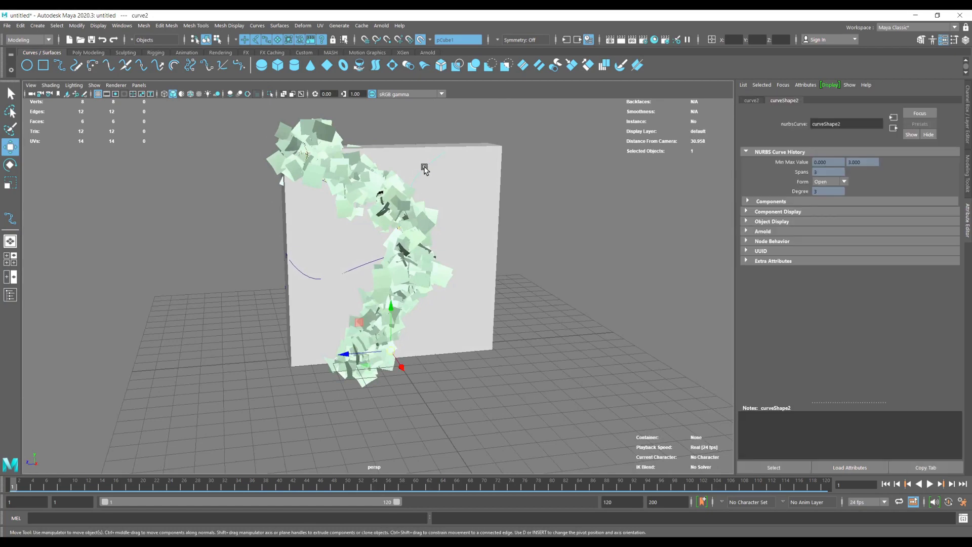
alt+drag(345, 251, 368, 245)
alt+drag(319, 264, 355, 238)
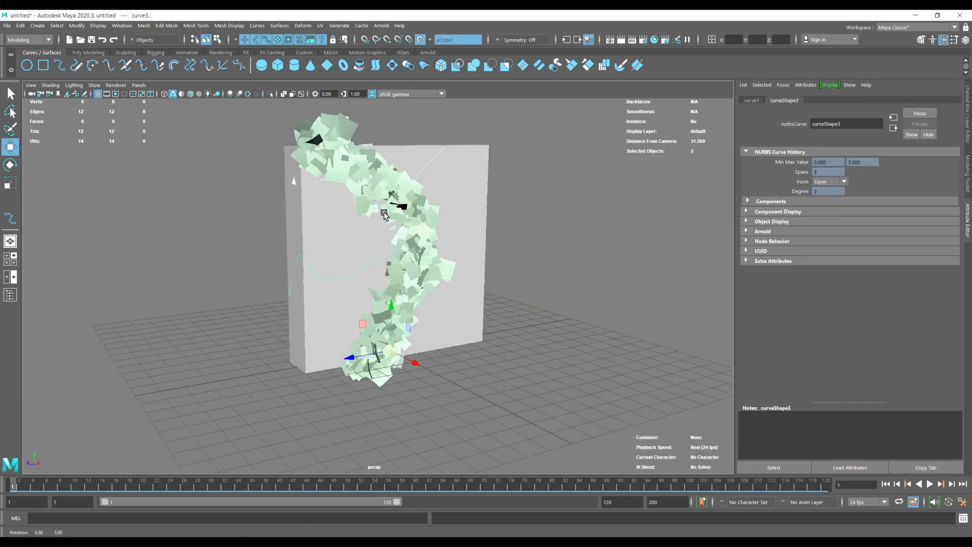
click(339, 25)
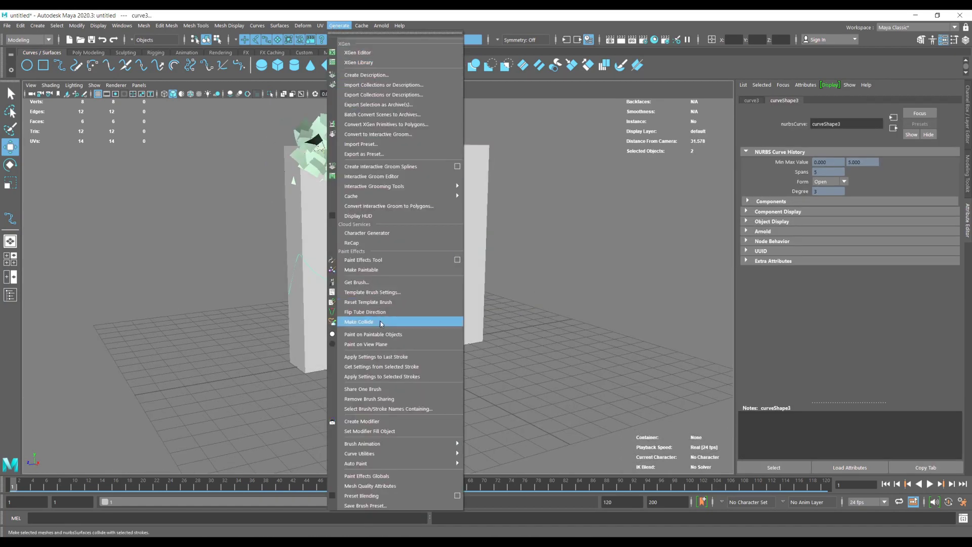
mouse_move(393, 453)
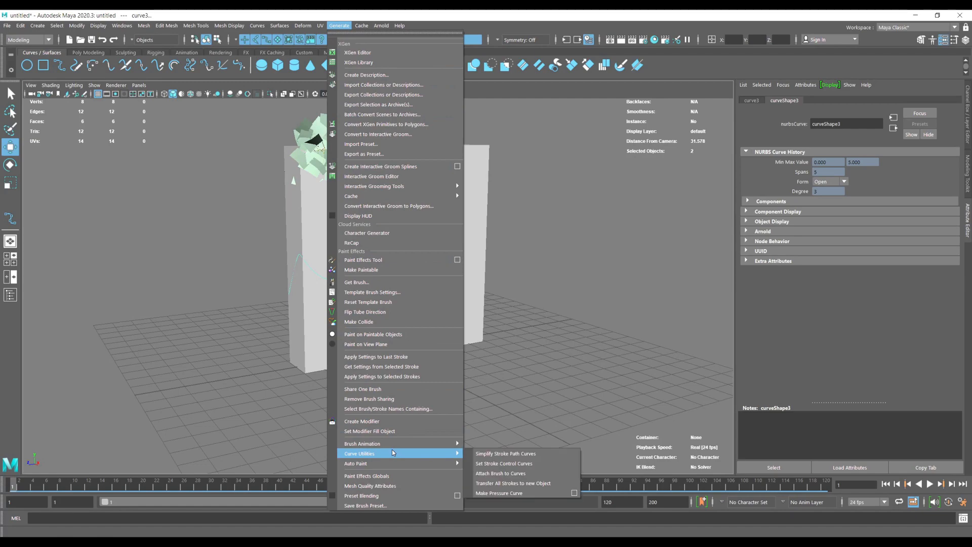
click(501, 473)
click(532, 239)
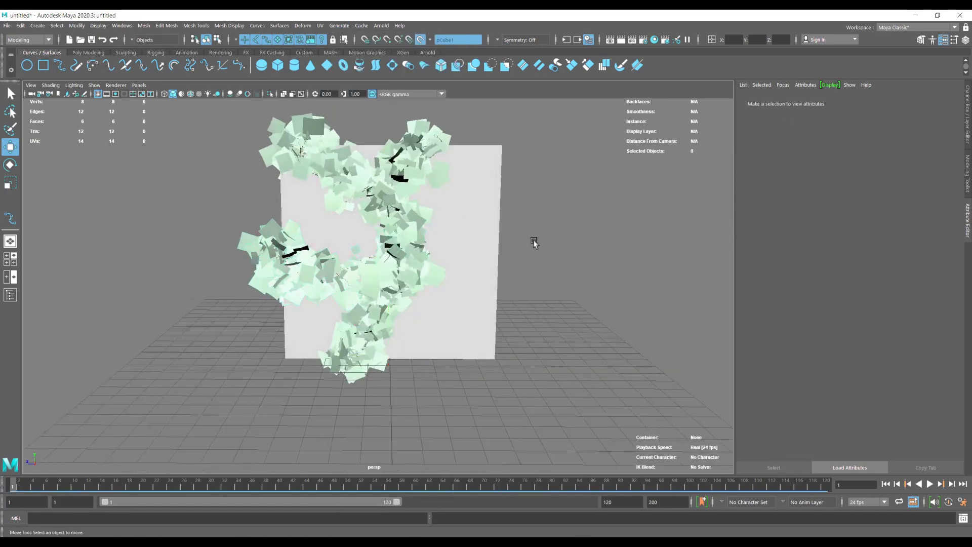
- Select all three ivy strokes and convert them with Paint Effects to Polygons
mouse_move(532, 238)
alt+mouse_down()
mouse_move(444, 256)
mouse_move(497, 254)
mouse_move(463, 236)
mouse_move(441, 253)
mouse_move(450, 262)
mouse_move(358, 245)
mouse_move(409, 245)
mouse_move(314, 220)
mouse_move(349, 228)
alt+mouse_up()
scroll(409, 245, down, 5)
click(325, 215)
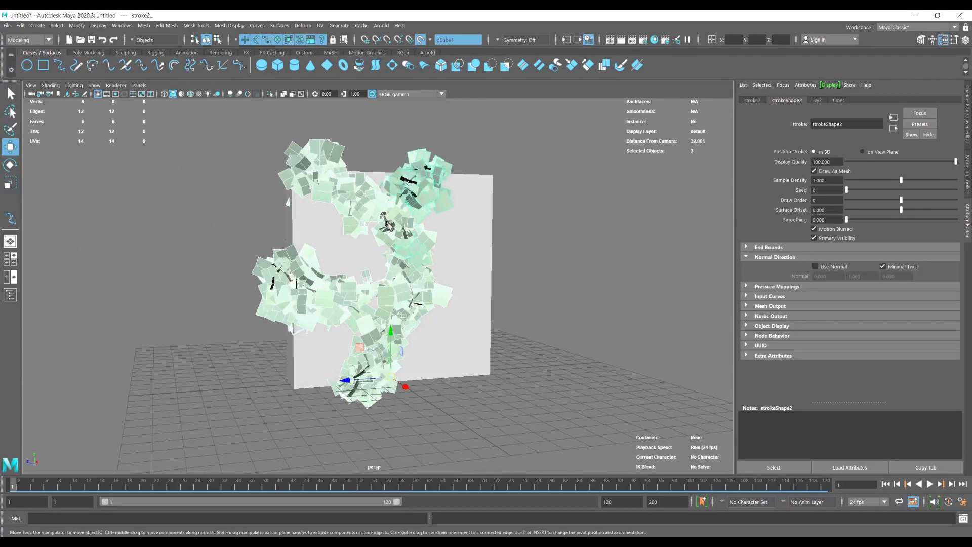
alt+drag(392, 225, 376, 221)
click(83, 27)
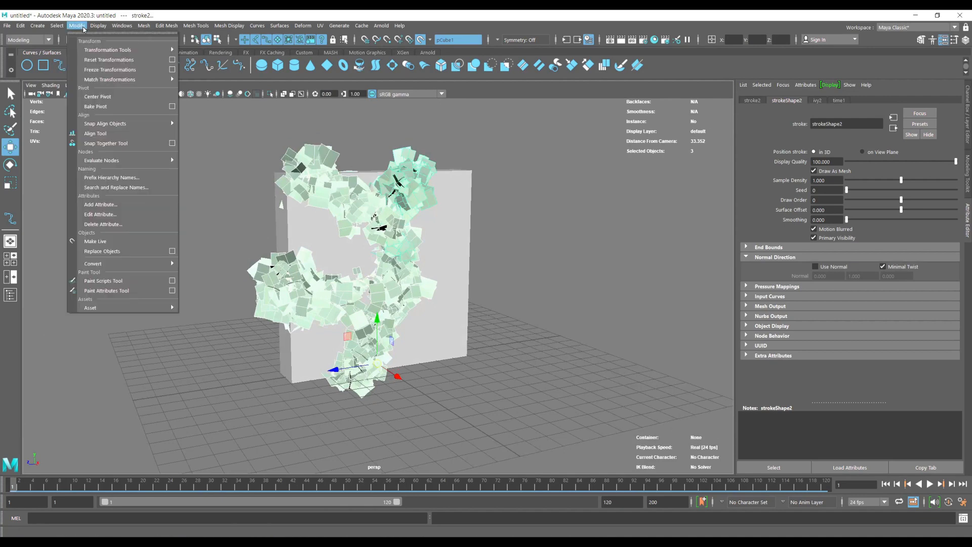
mouse_move(111, 264)
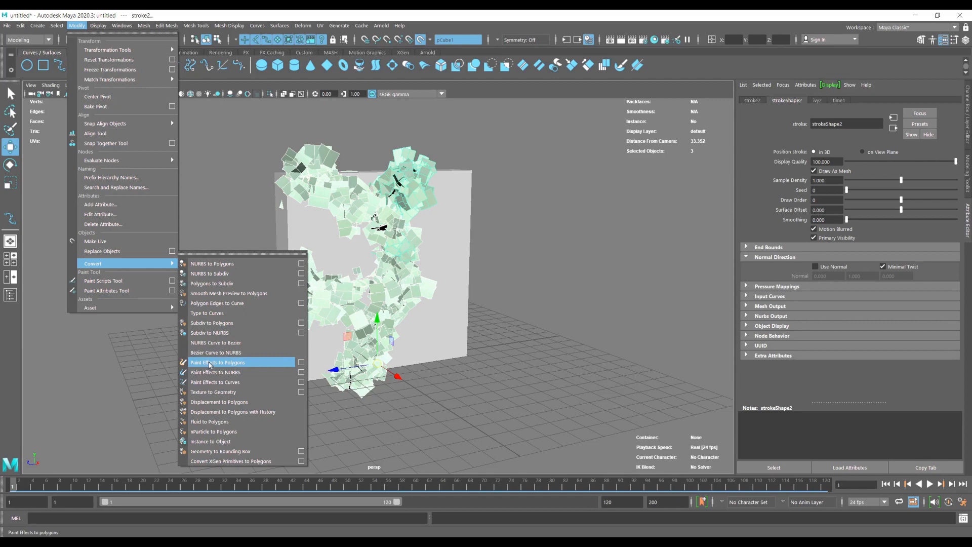
click(221, 365)
- Inspect the converted ivy by selecting the separate stem and leaf meshes of its strands up close
mouse_move(324, 218)
alt+right_down()
mouse_move(437, 259)
mouse_move(426, 260)
alt+right_up()
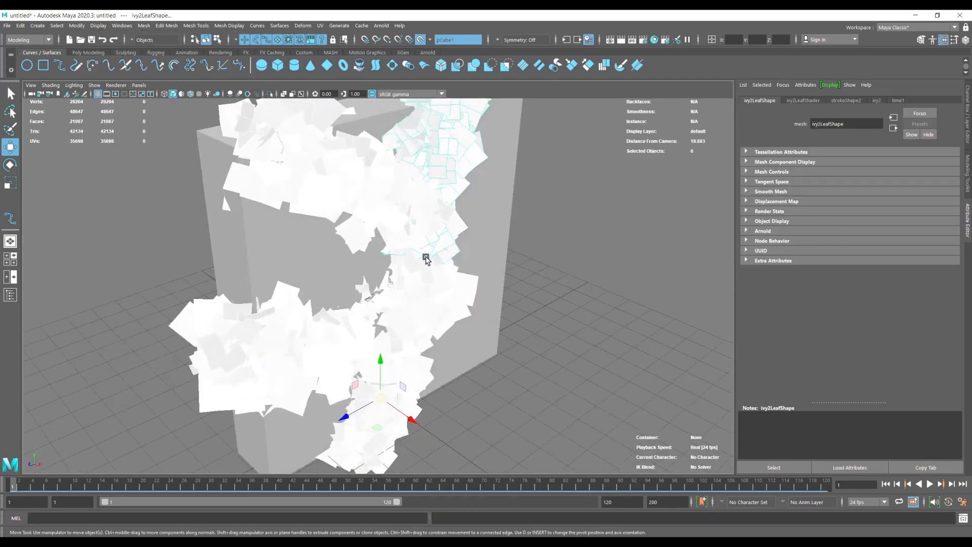
click(519, 269)
mouse_move(511, 269)
alt+right_down()
mouse_move(625, 284)
mouse_move(415, 306)
mouse_move(493, 260)
alt+right_up()
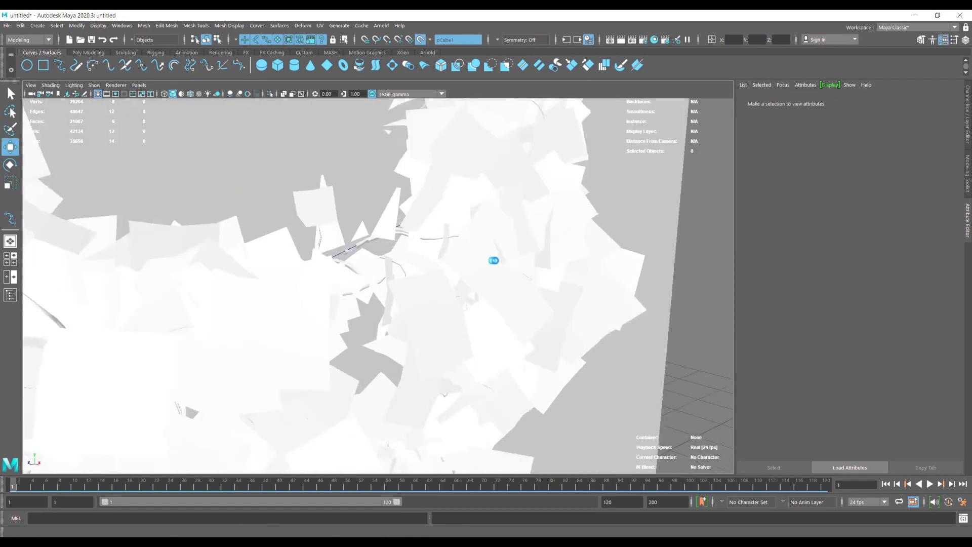
scroll(494, 260, up, 3)
click(329, 250)
scroll(404, 248, down, 7)
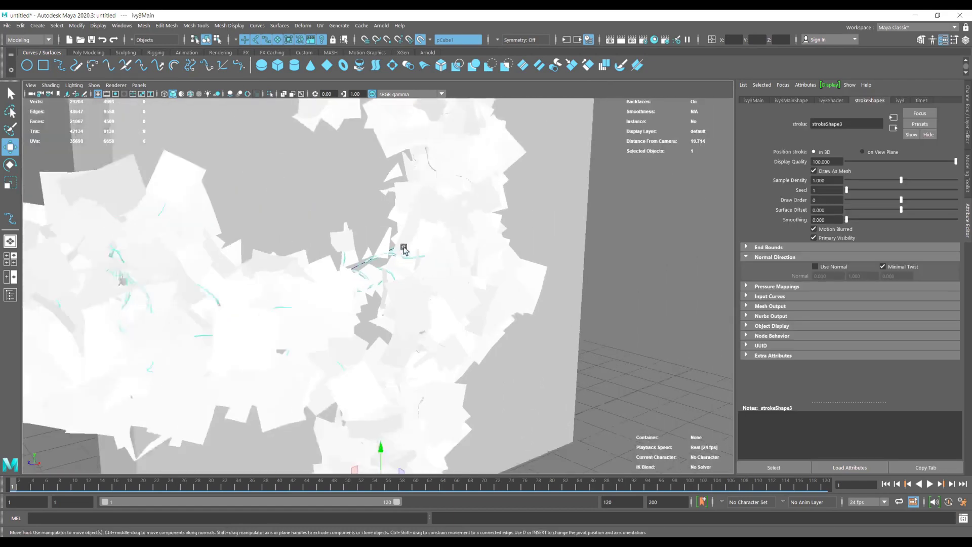
scroll(415, 255, down, 5)
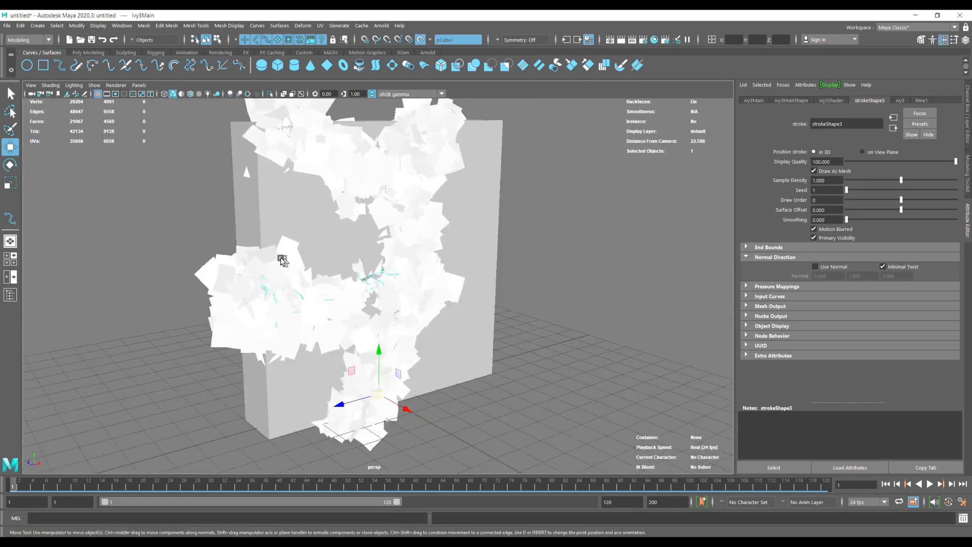
scroll(426, 276, up, 3)
click(438, 269)
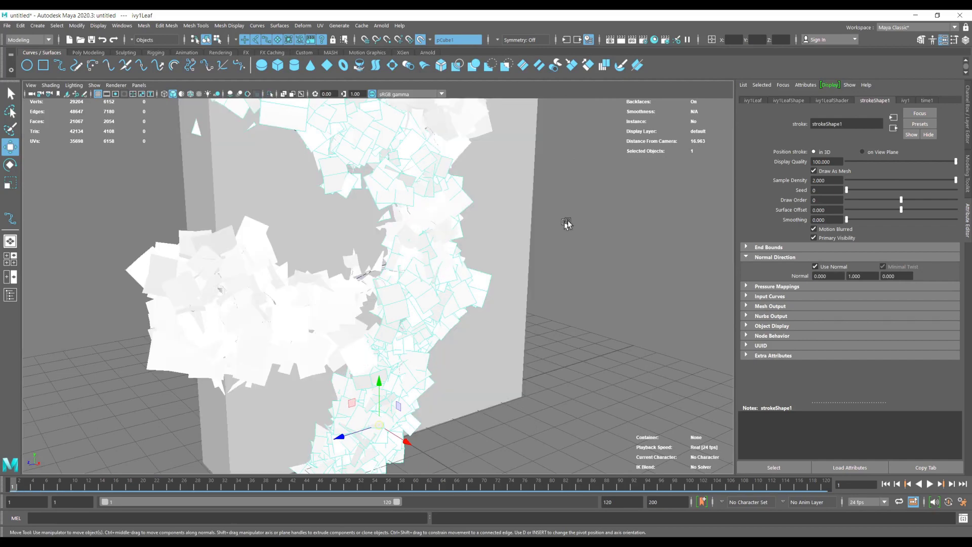
scroll(418, 197, down, 4)
click(419, 196)
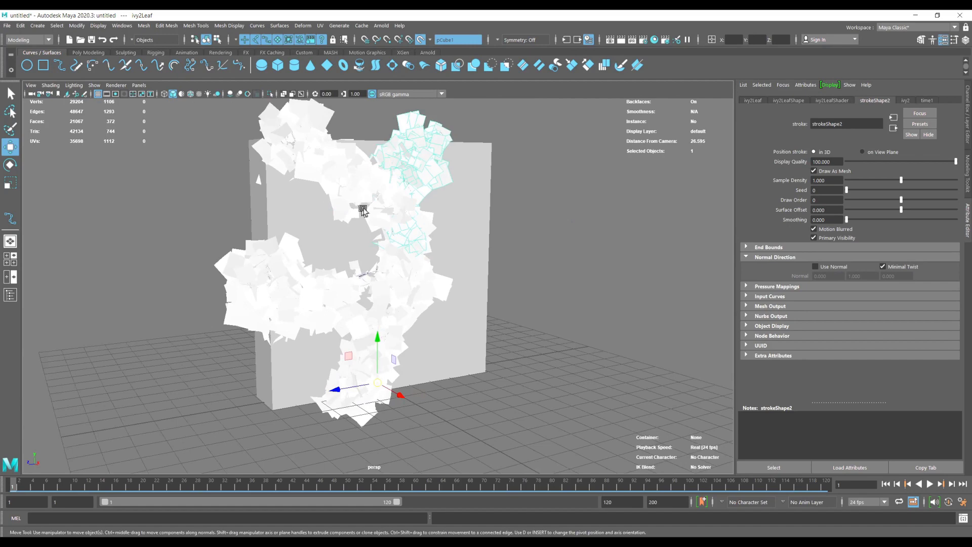
alt+drag(499, 223, 515, 241)
alt+right_drag(514, 241, 479, 236)
alt+drag(480, 236, 468, 246)
click(468, 247)
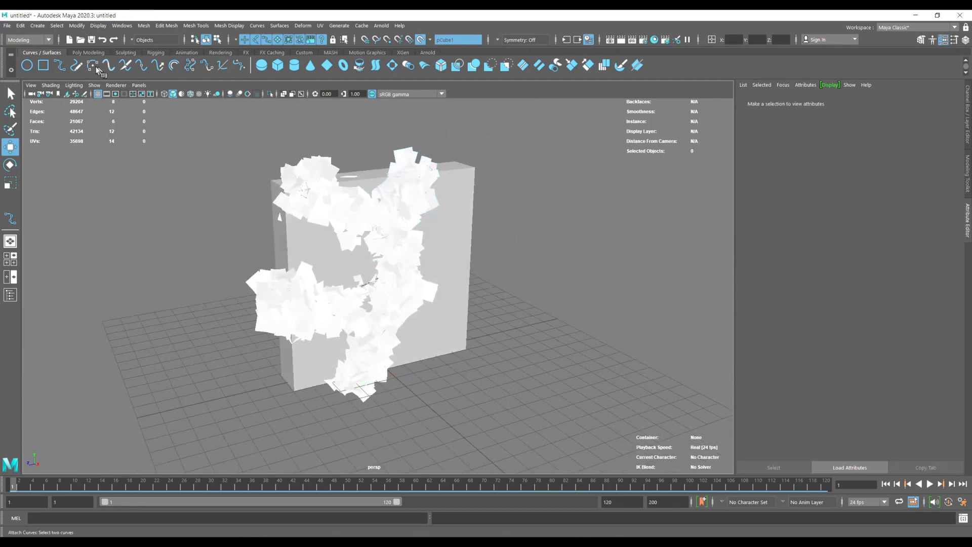
- Select the leaf mesh of the strand reaching the wall's upper corner and delete all construction history in the scene
click(314, 177)
click(21, 25)
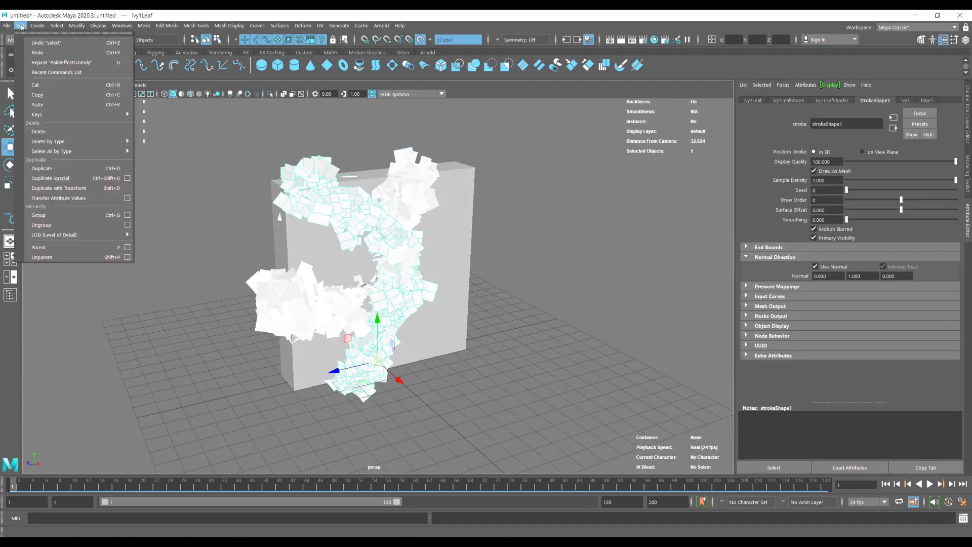
mouse_move(76, 151)
click(160, 153)
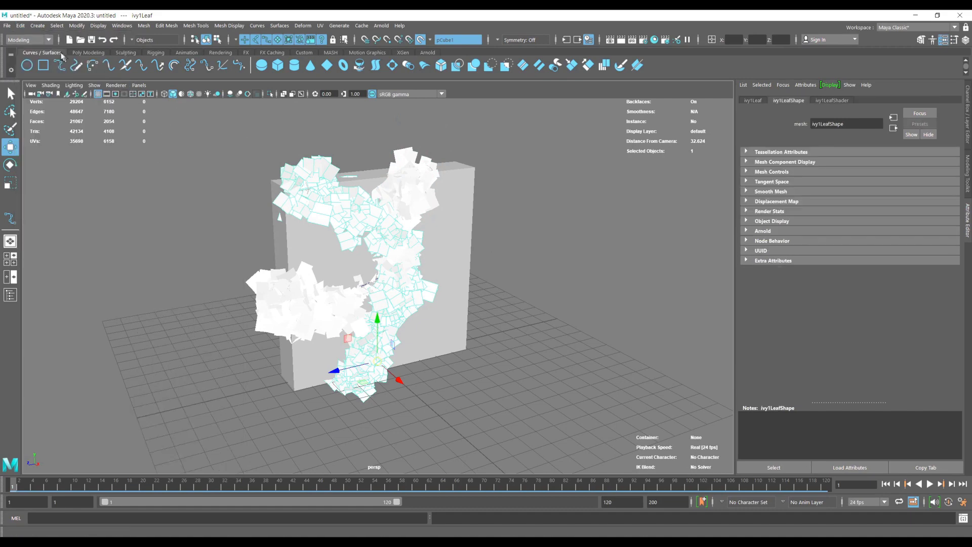
click(20, 25)
click(167, 161)
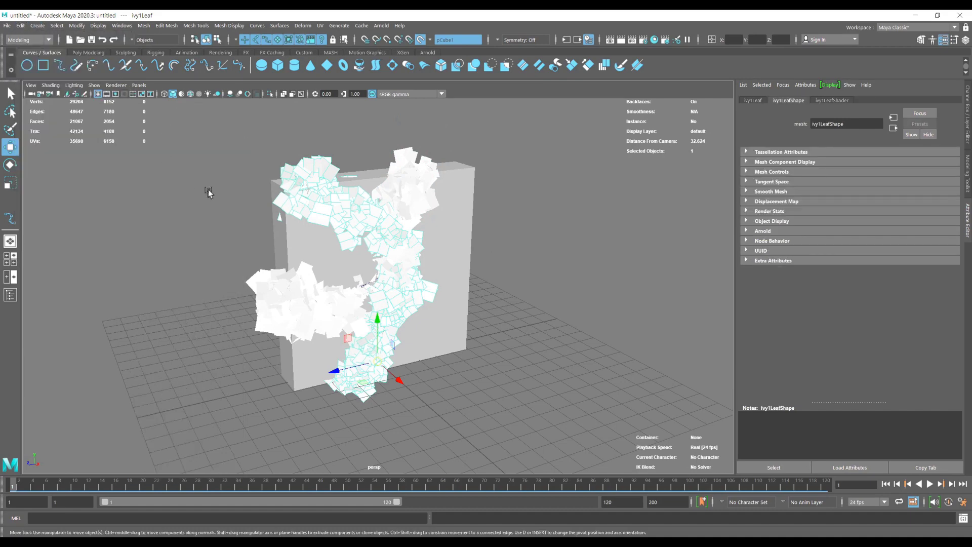
- Deselect the leaf mesh and turn on textured display to show the ivy's leaf textures in the viewport
mouse_move(208, 191)
alt+right_down()
mouse_move(140, 190)
mouse_move(215, 190)
alt+right_up()
click(154, 196)
alt+drag(215, 190, 209, 178)
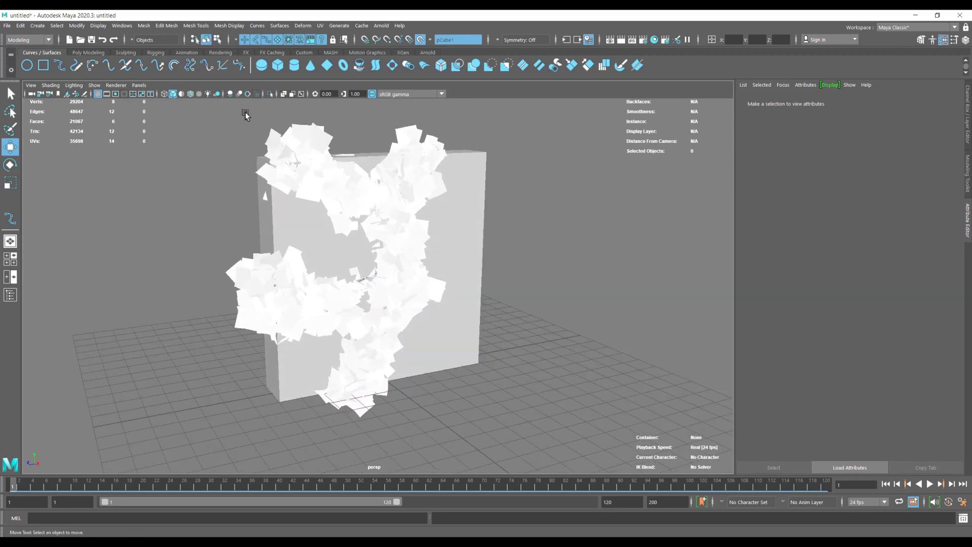
click(199, 95)
alt+drag(231, 133, 380, 203)
alt+right_drag(495, 190, 359, 194)
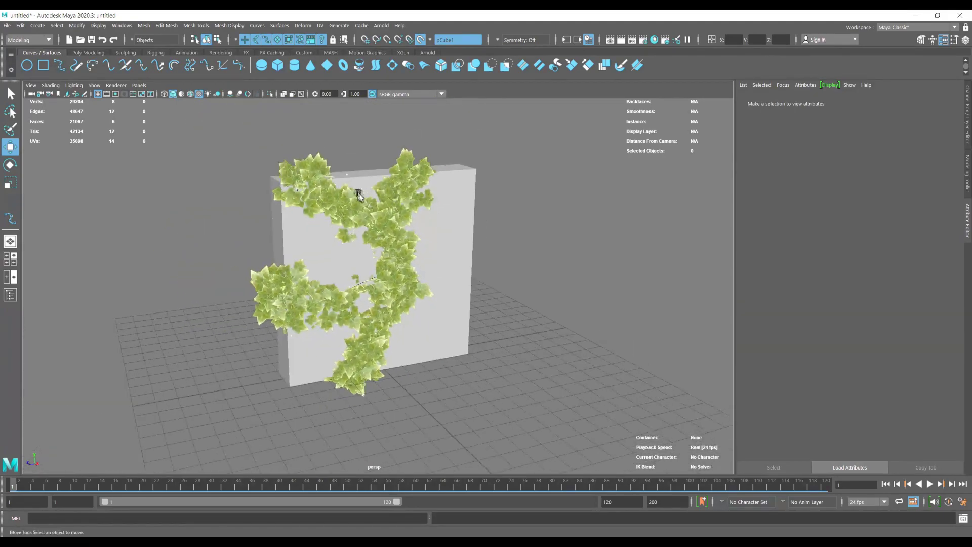
- Select the main strand's leaf mesh and open the UV Editor to examine its UV layout over the leaf texture
alt+drag(360, 194, 380, 201)
click(380, 202)
click(320, 26)
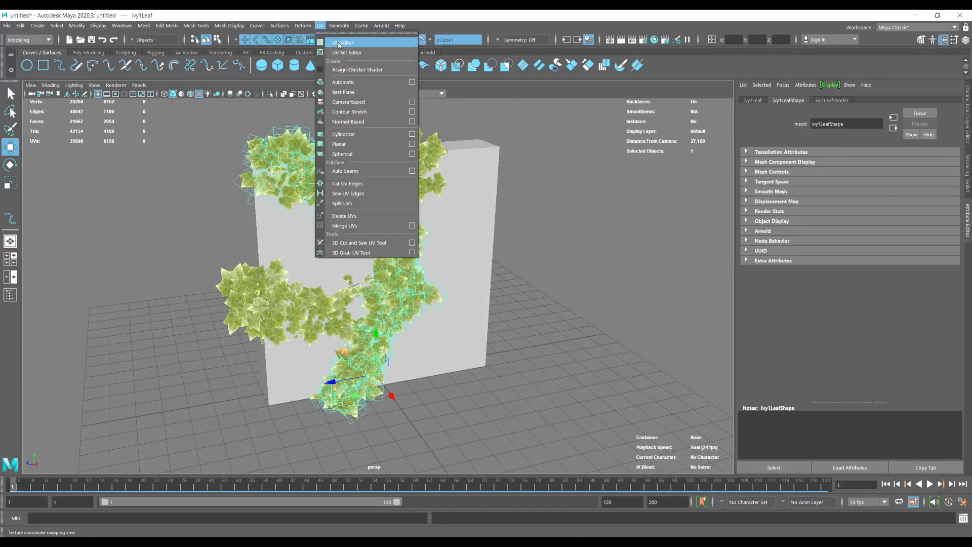
click(342, 38)
alt+middle_drag(482, 221, 492, 226)
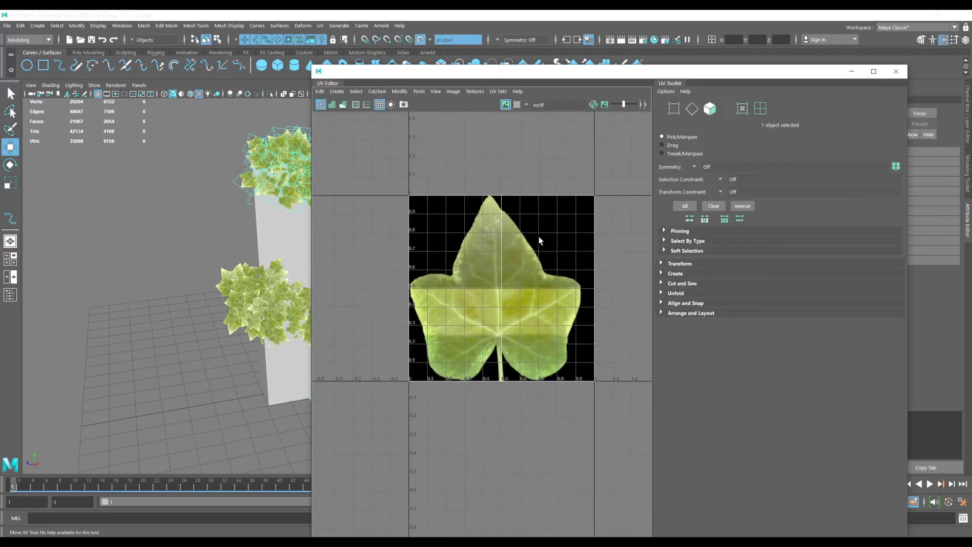
alt+right_drag(540, 241, 506, 229)
mouse_move(508, 230)
alt+middle_down()
mouse_move(532, 229)
mouse_move(511, 235)
alt+middle_up()
- Try to scale all of the leaf mesh's UVs uniformly in the UV Editor, and return to object mode
right_drag(431, 181, 437, 181)
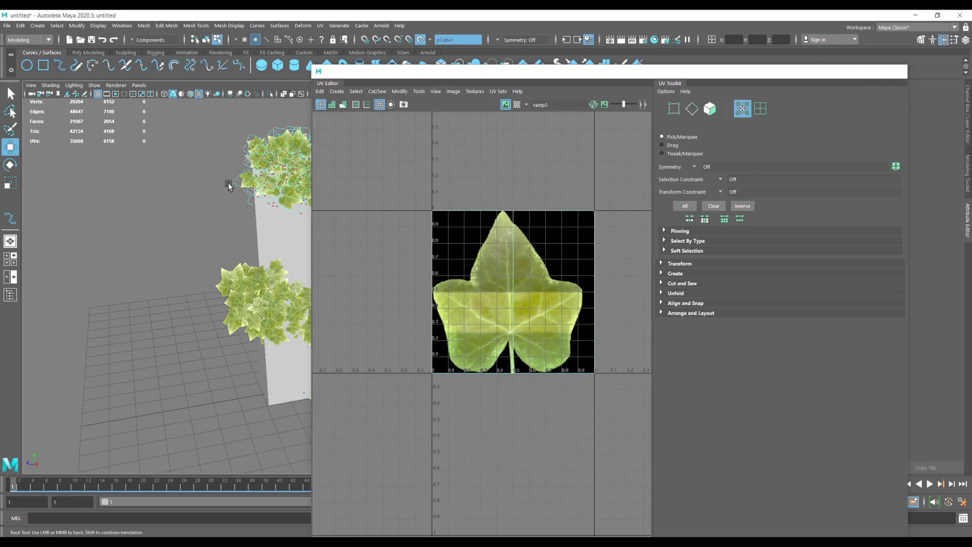
alt+drag(228, 184, 202, 218)
alt+right_drag(151, 217, 203, 243)
alt+drag(202, 243, 147, 233)
mouse_move(142, 243)
alt+right_down()
mouse_move(123, 249)
mouse_move(143, 239)
alt+right_up()
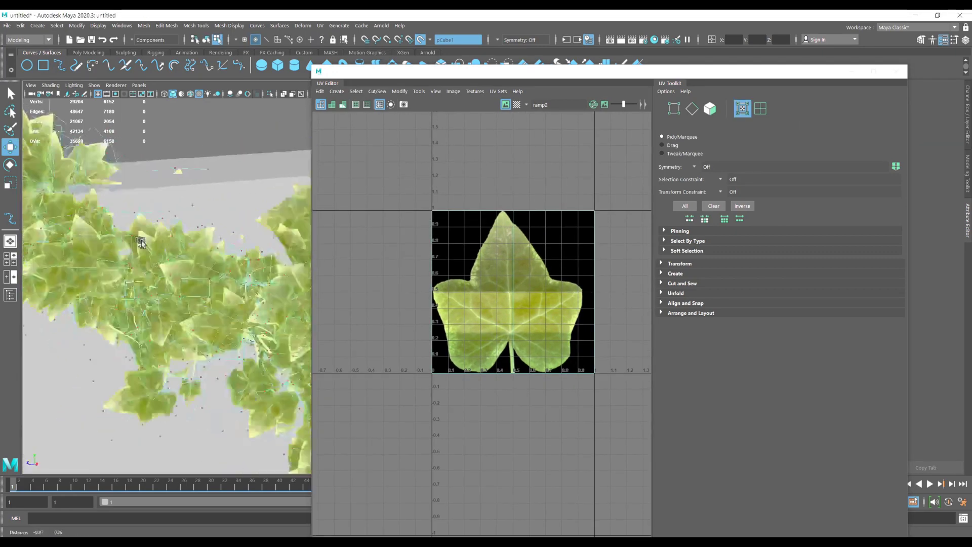
alt+middle_drag(143, 239, 254, 252)
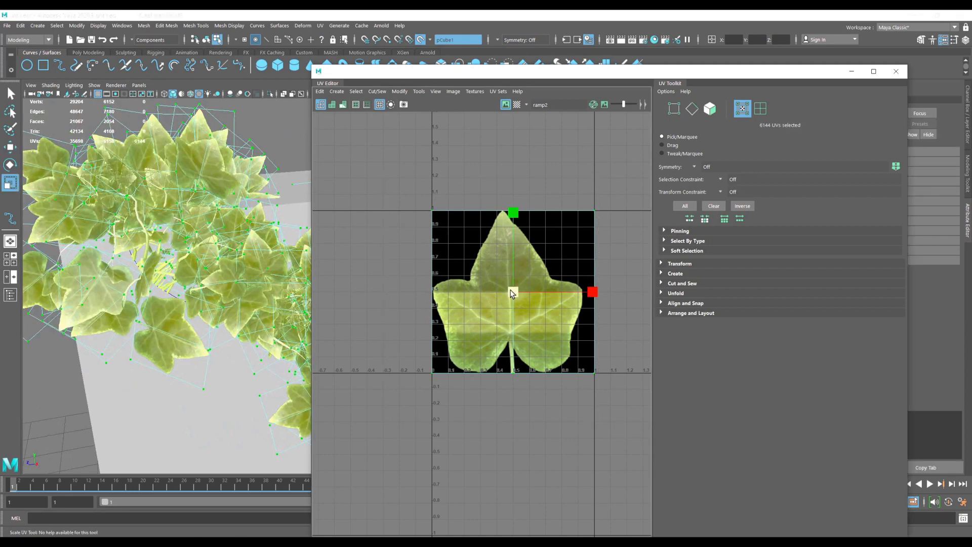
mouse_move(512, 293)
mouse_down()
mouse_move(473, 299)
mouse_move(572, 298)
mouse_move(503, 296)
mouse_up()
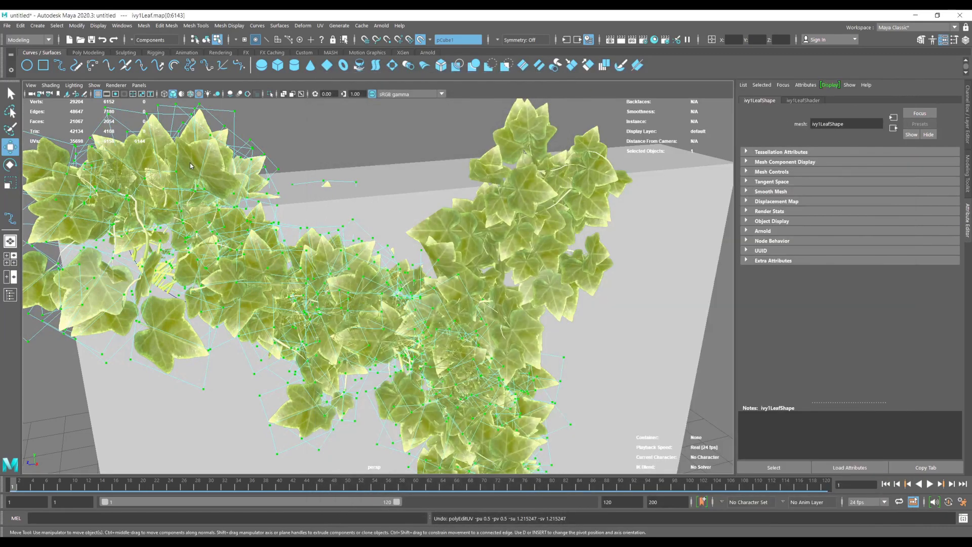
right_click(190, 162)
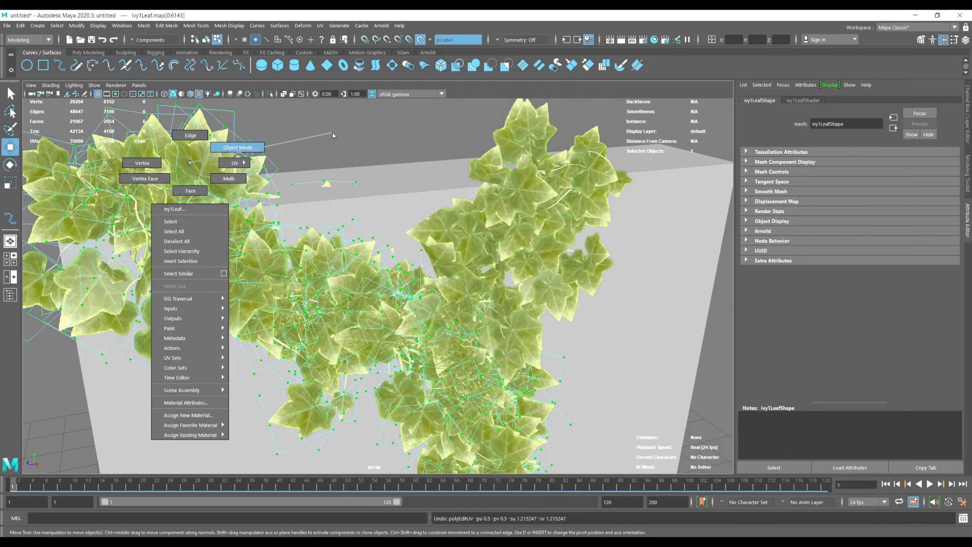
- Examine the textured polygon ivy on the wall from several angles and distances
alt+right_drag(587, 266, 383, 294)
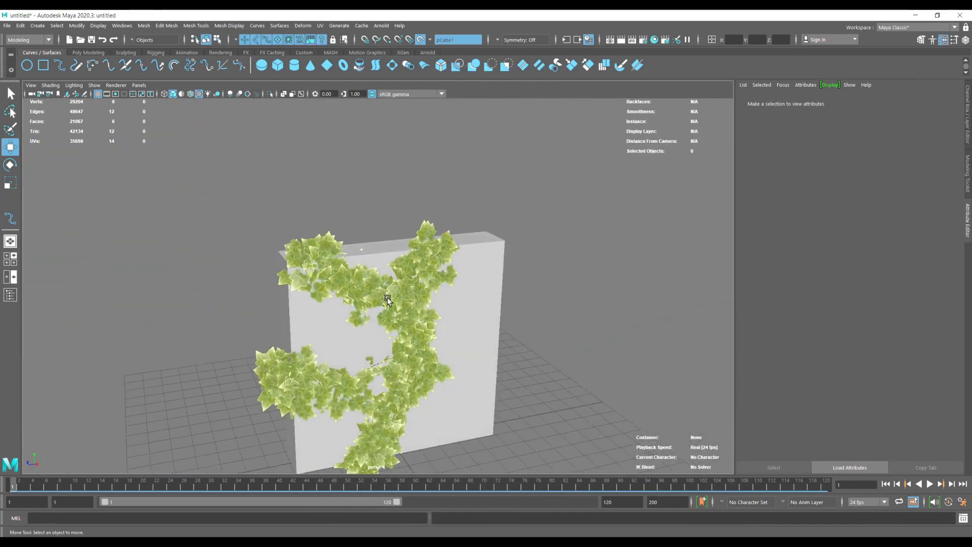
alt+middle_drag(387, 295, 381, 214)
alt+drag(344, 230, 346, 210)
alt+right_drag(347, 210, 340, 229)
mouse_move(341, 229)
alt+mouse_down()
mouse_move(336, 213)
mouse_move(338, 238)
alt+mouse_up()
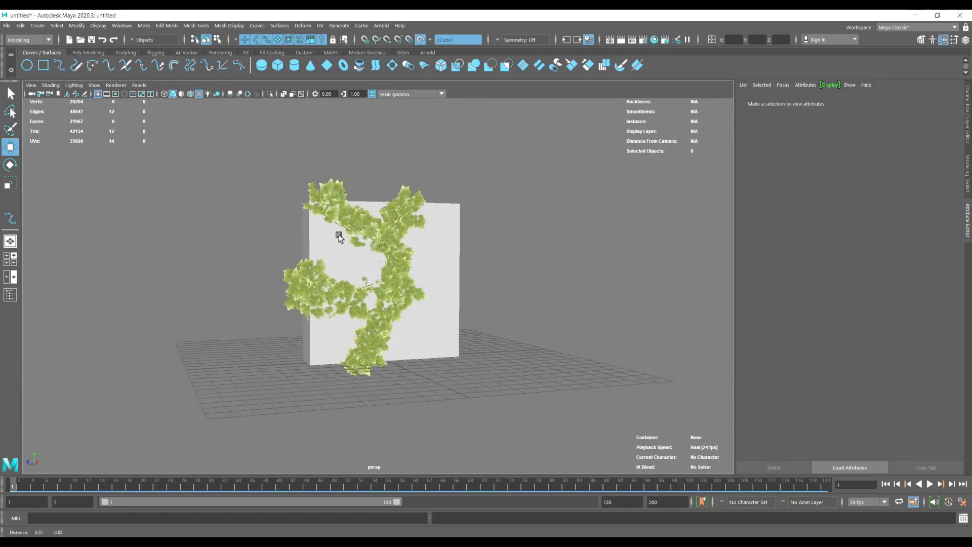
alt+right_drag(339, 239, 366, 248)
alt+drag(367, 247, 286, 190)
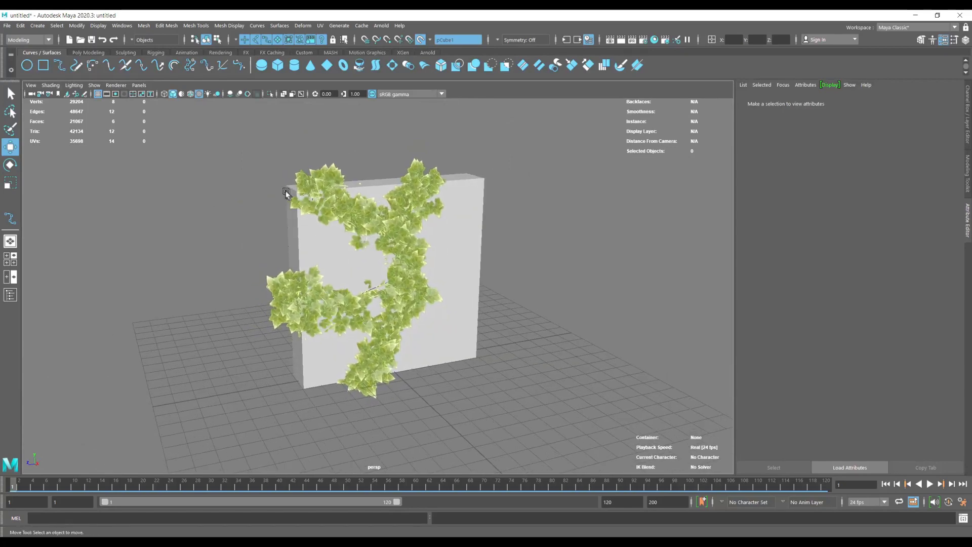
alt+drag(167, 132, 156, 154)
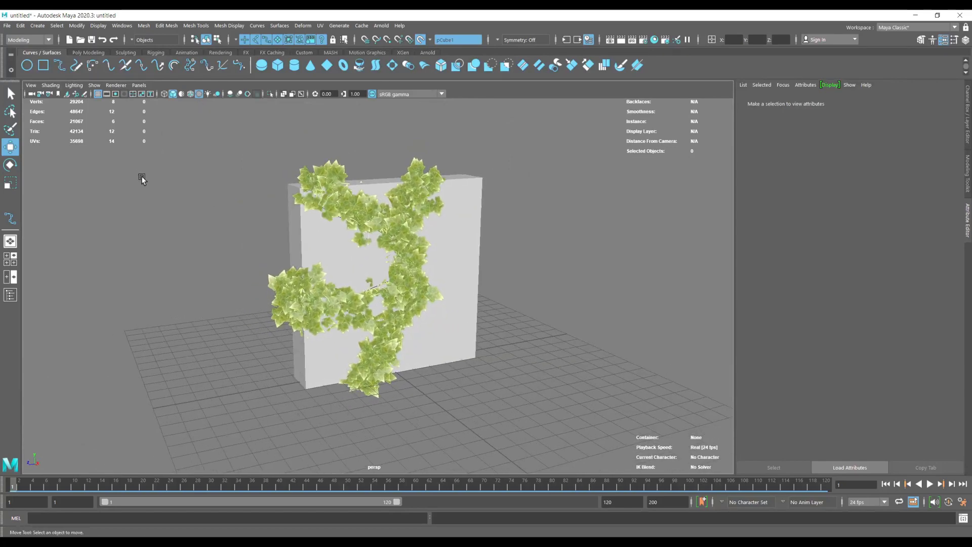